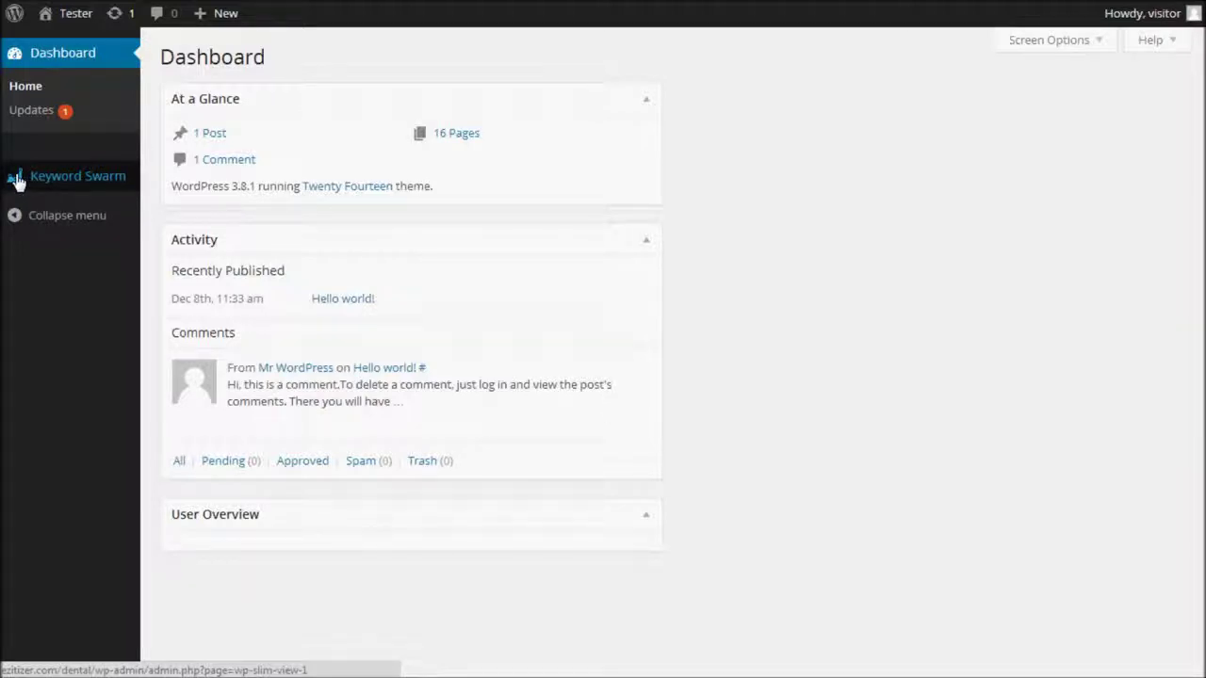
# Open Keyword Swarm's Status Panel and review the real-time visit log down to its color codes.
pyautogui.click(17, 181)
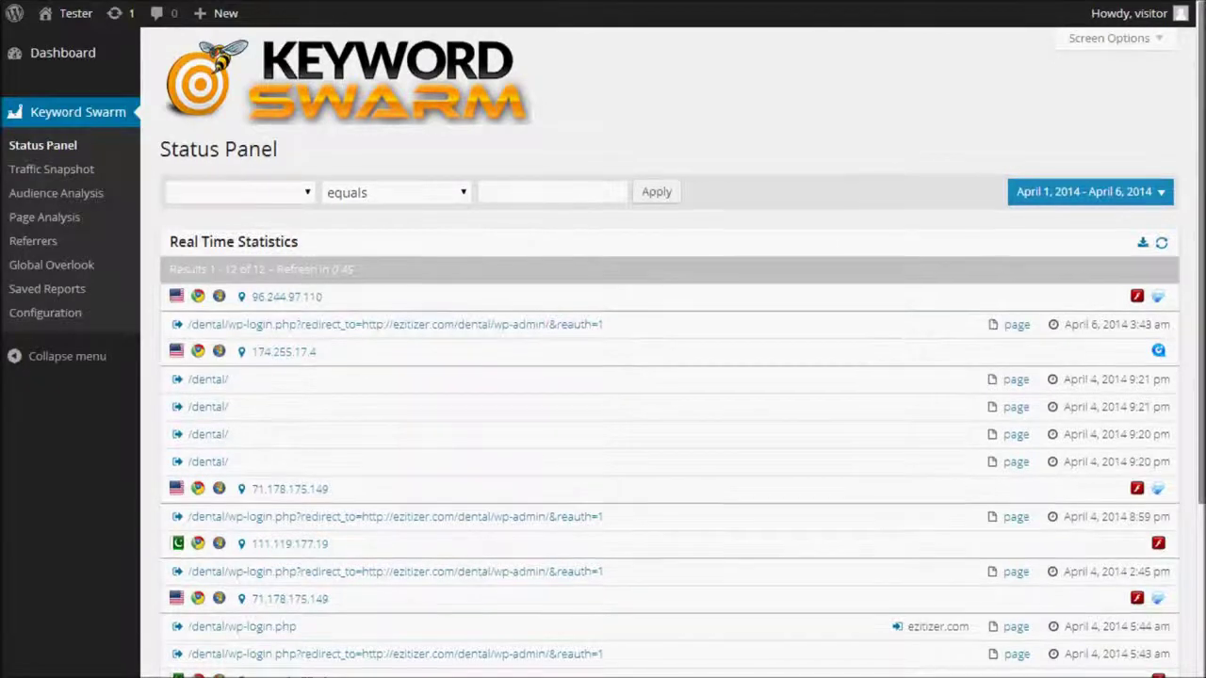
pyautogui.scroll(-3, 815, 247)
pyautogui.scroll(-1, 669, 358)
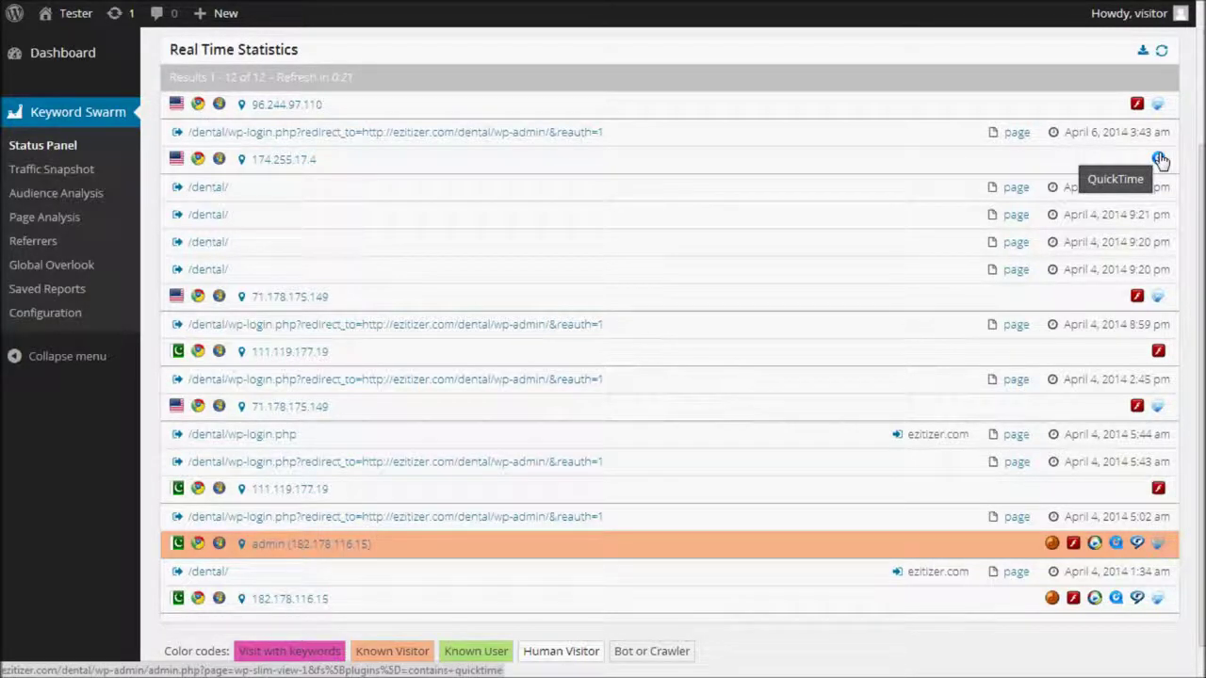
pyautogui.scroll(-1, 1200, 203)
pyautogui.moveTo(1201, 203); pyautogui.dragTo(1201, 243)
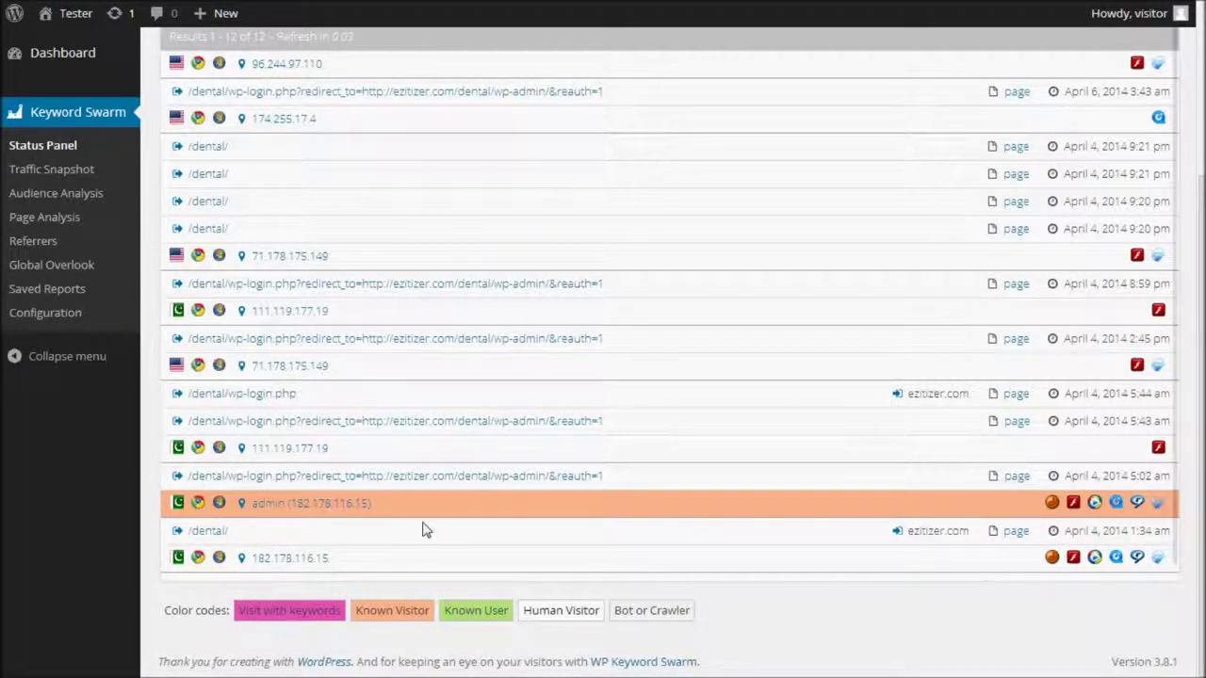
# Open the Traffic Snapshot report and review its daily pageviews, full Spy View list, top pages and rankings.
pyautogui.click(97, 170)
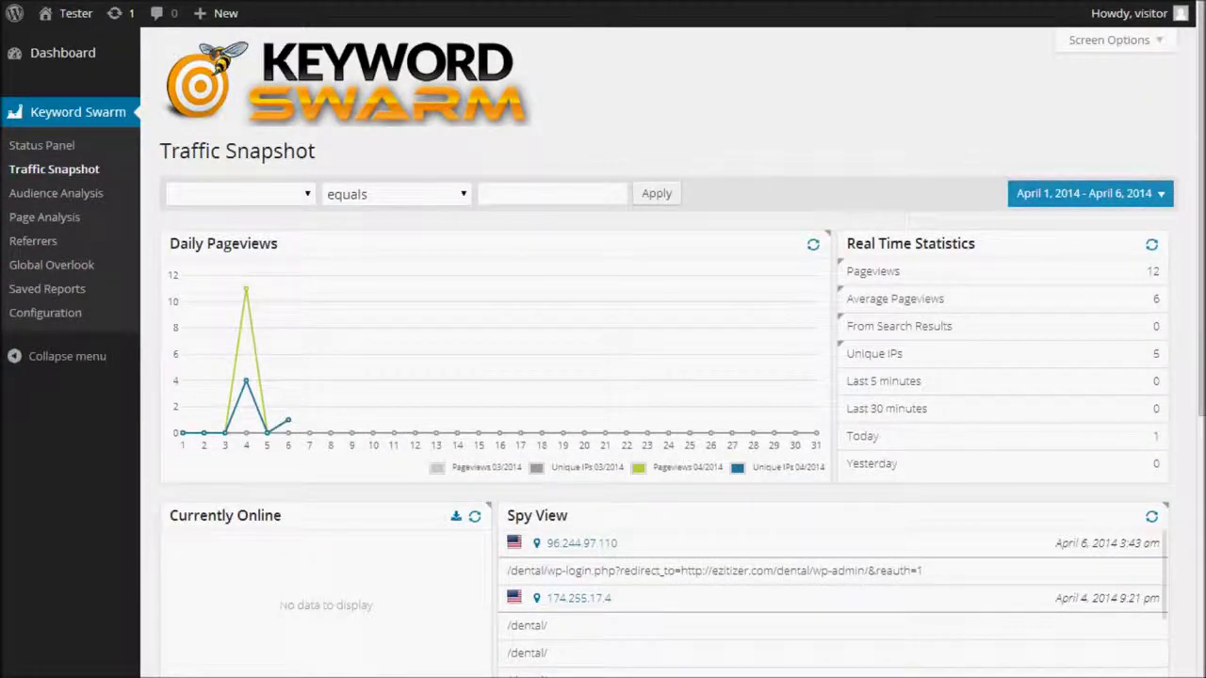
pyautogui.scroll(-2, 977, 167)
pyautogui.scroll(-1, 671, 339)
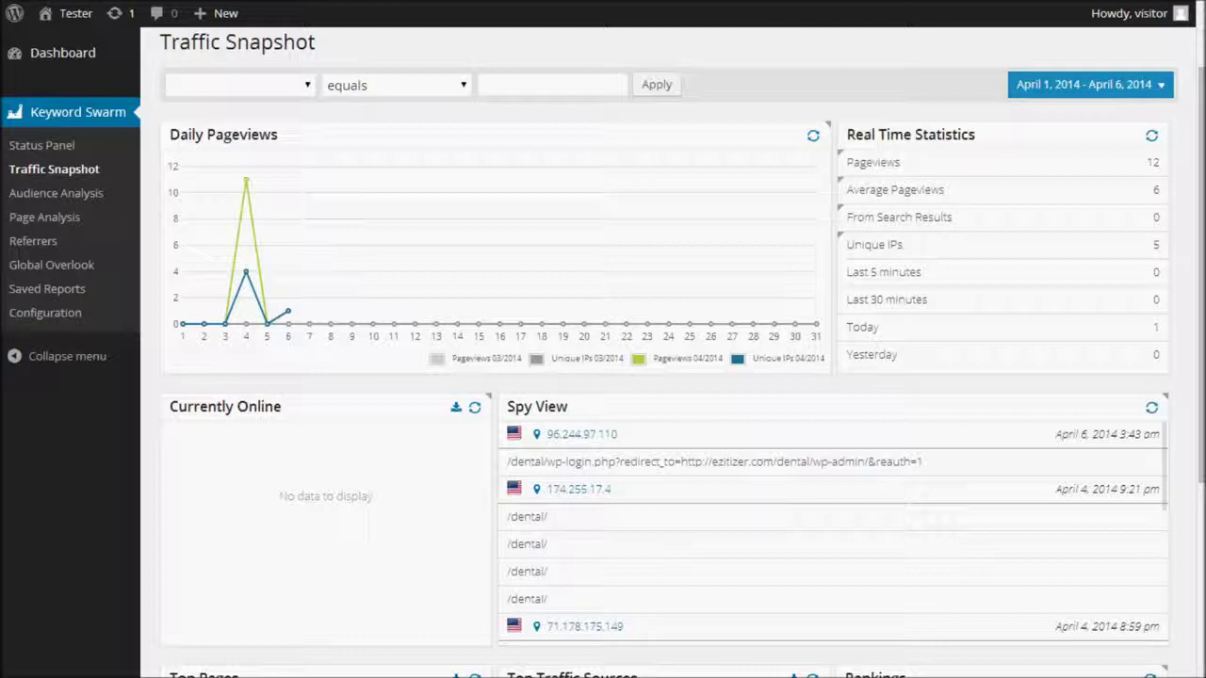
pyautogui.scroll(-4, 1190, 249)
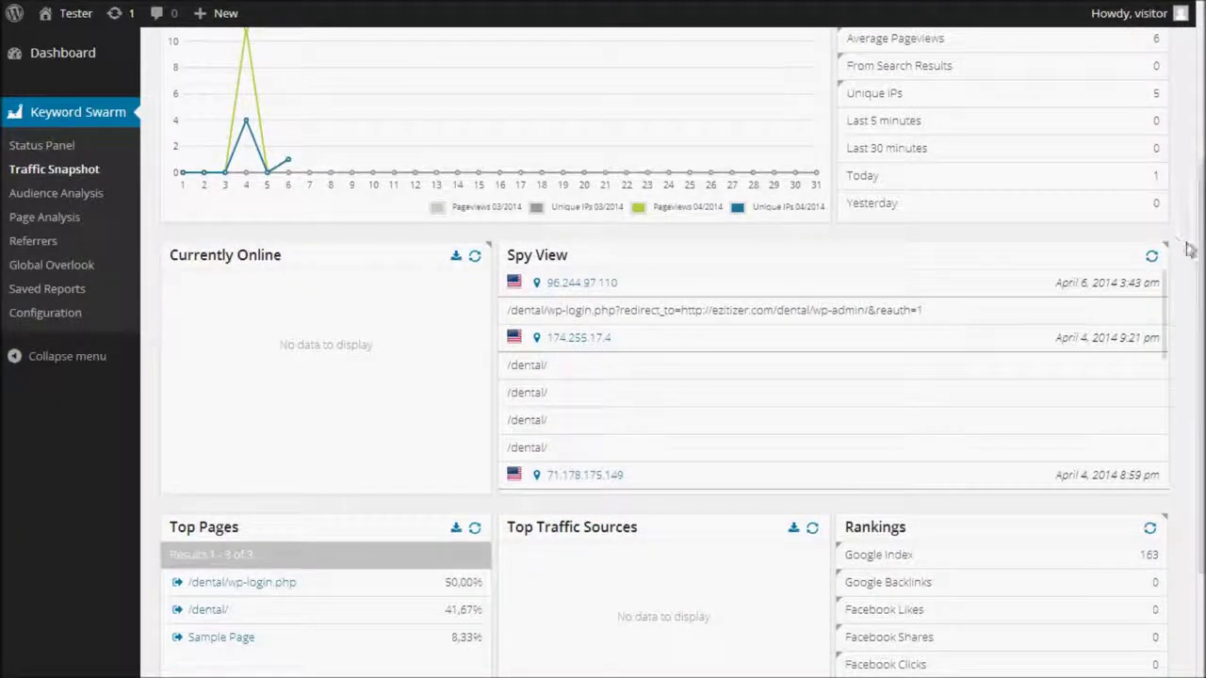
pyautogui.moveTo(1165, 279); pyautogui.dragTo(1173, 427)
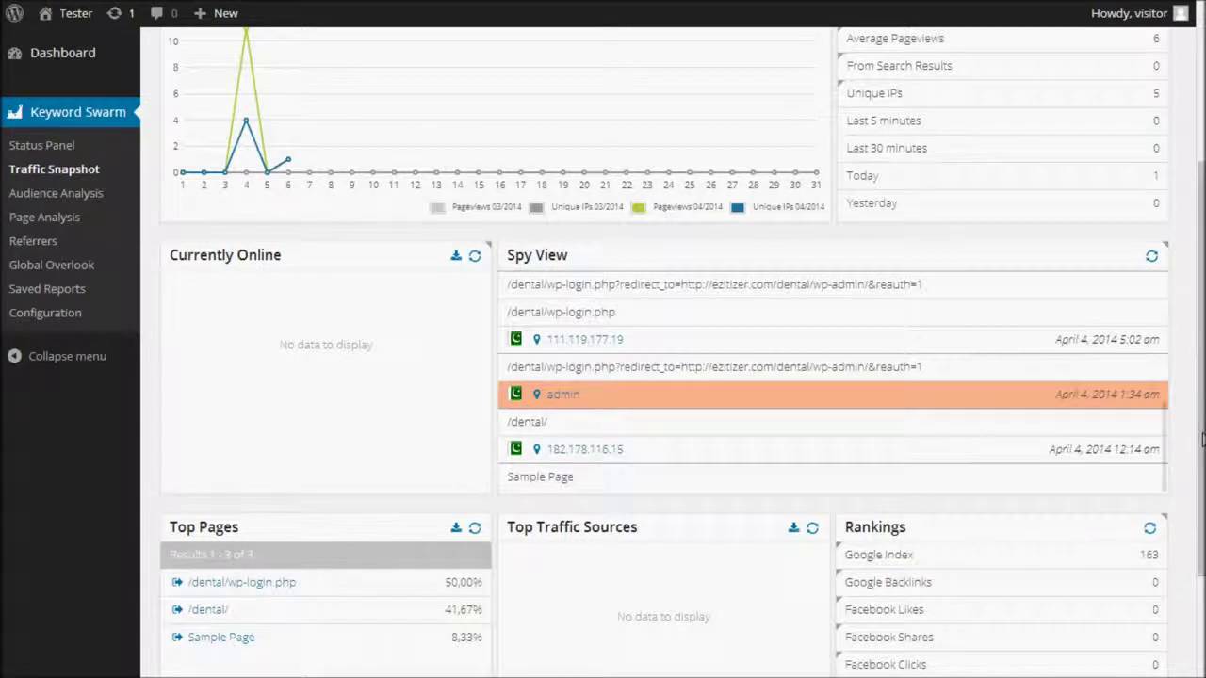
pyautogui.scroll(-4, 1189, 448)
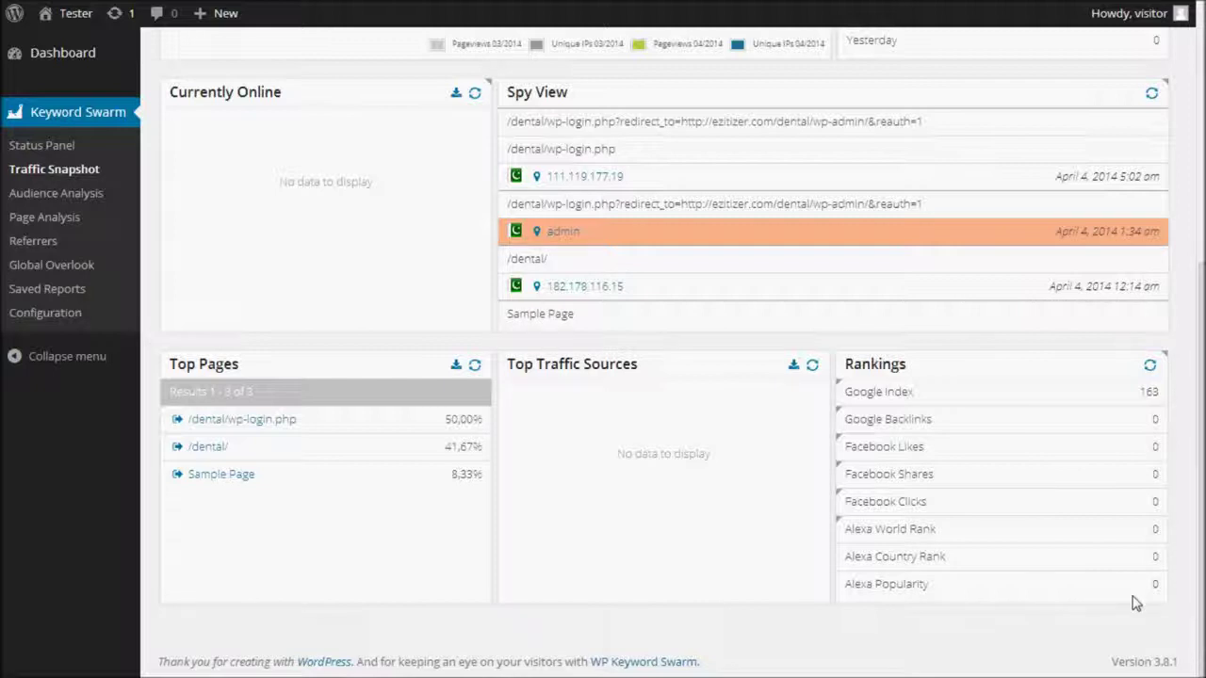
pyautogui.moveTo(1201, 559); pyautogui.dragTo(1201, 309)
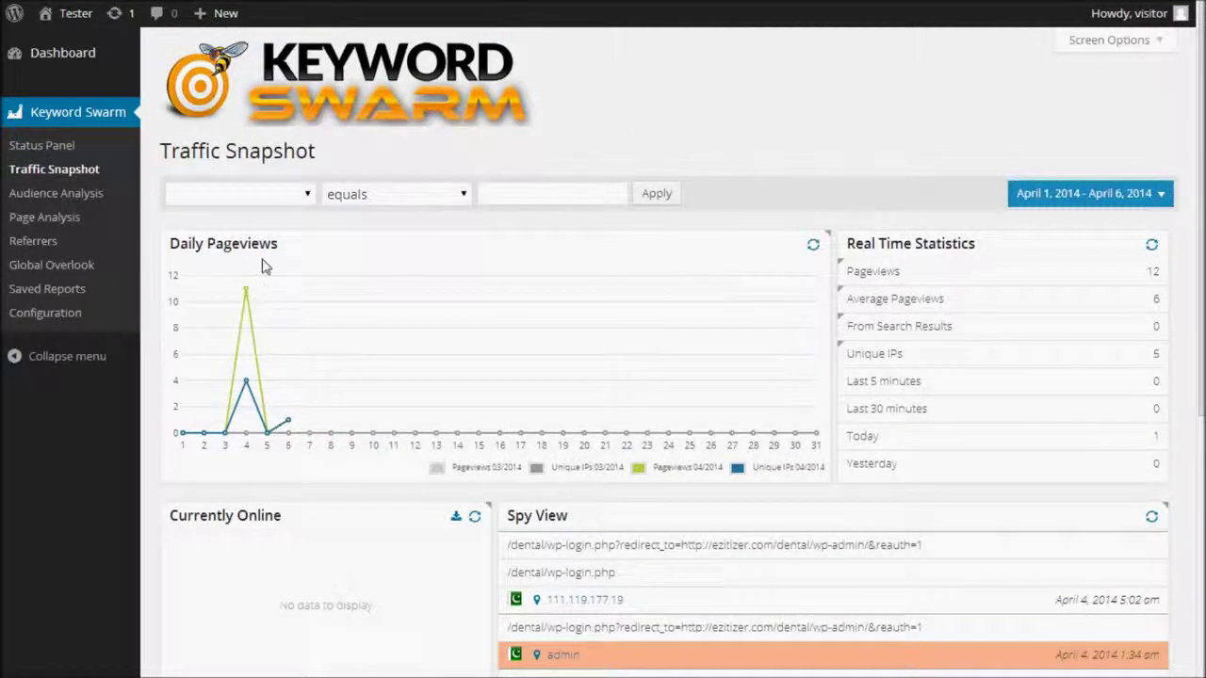
# Open the Audience Analysis report and examine the human visits, bots, unique IPs and bounce rate figures.
pyautogui.click(86, 202)
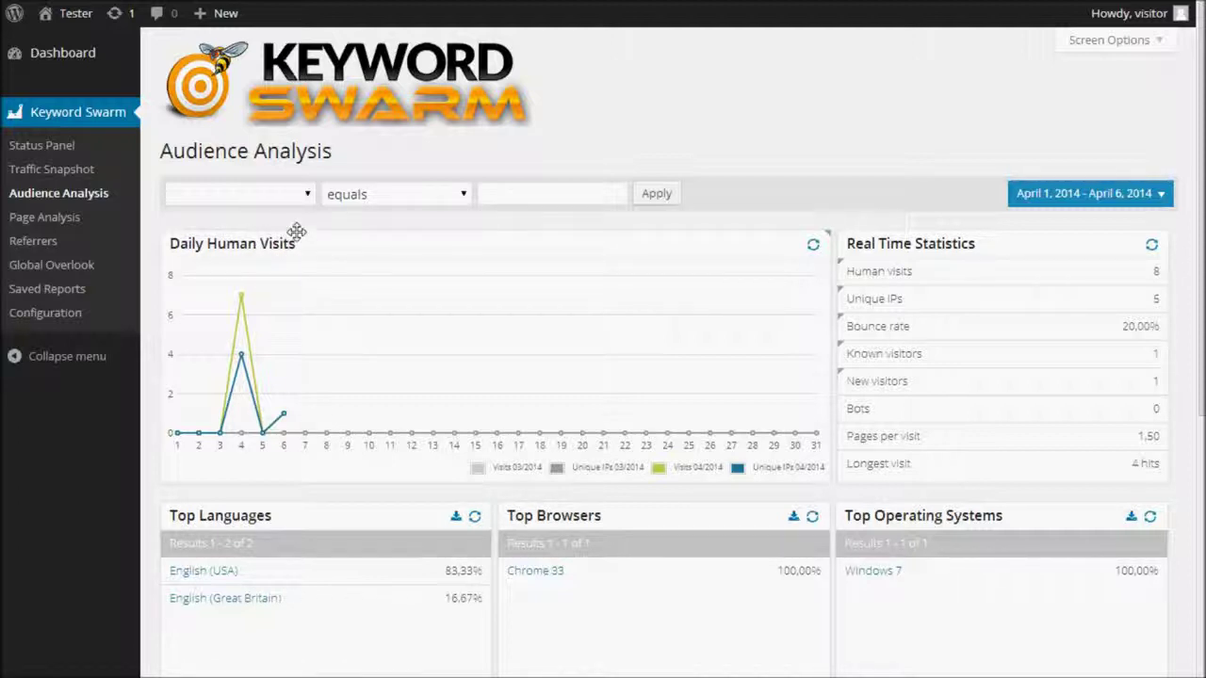
pyautogui.scroll(-1, 1195, 221)
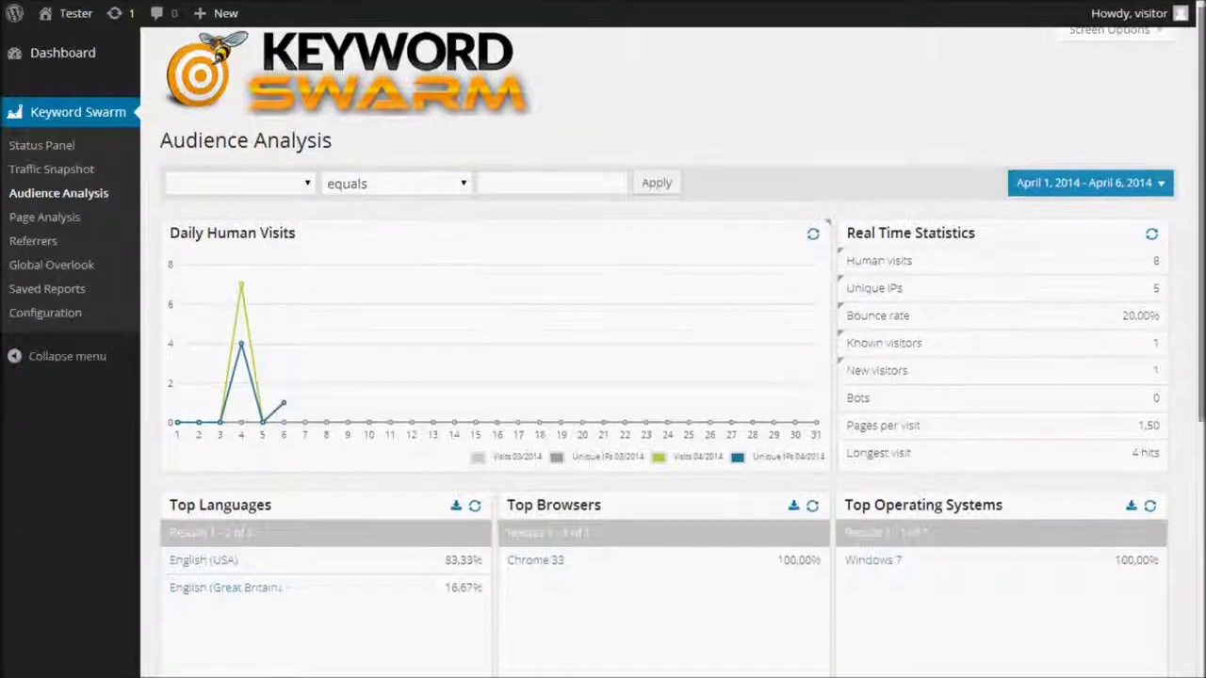
pyautogui.tripleClick(1155, 180)
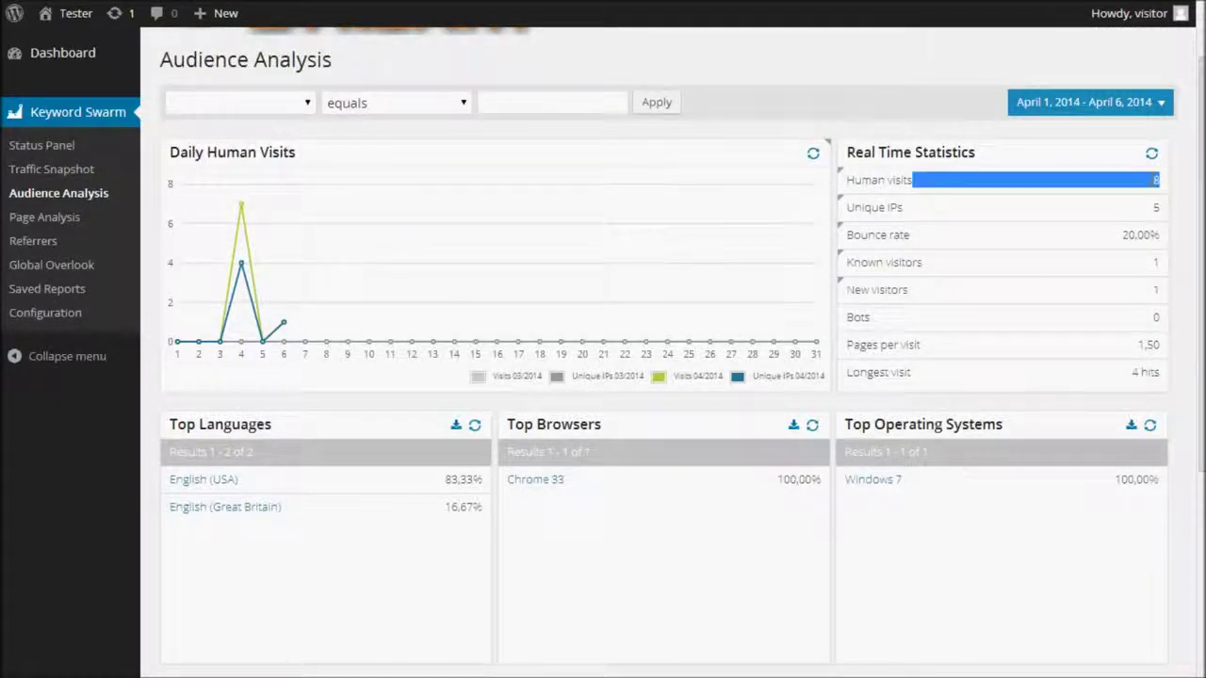
pyautogui.tripleClick(1158, 317)
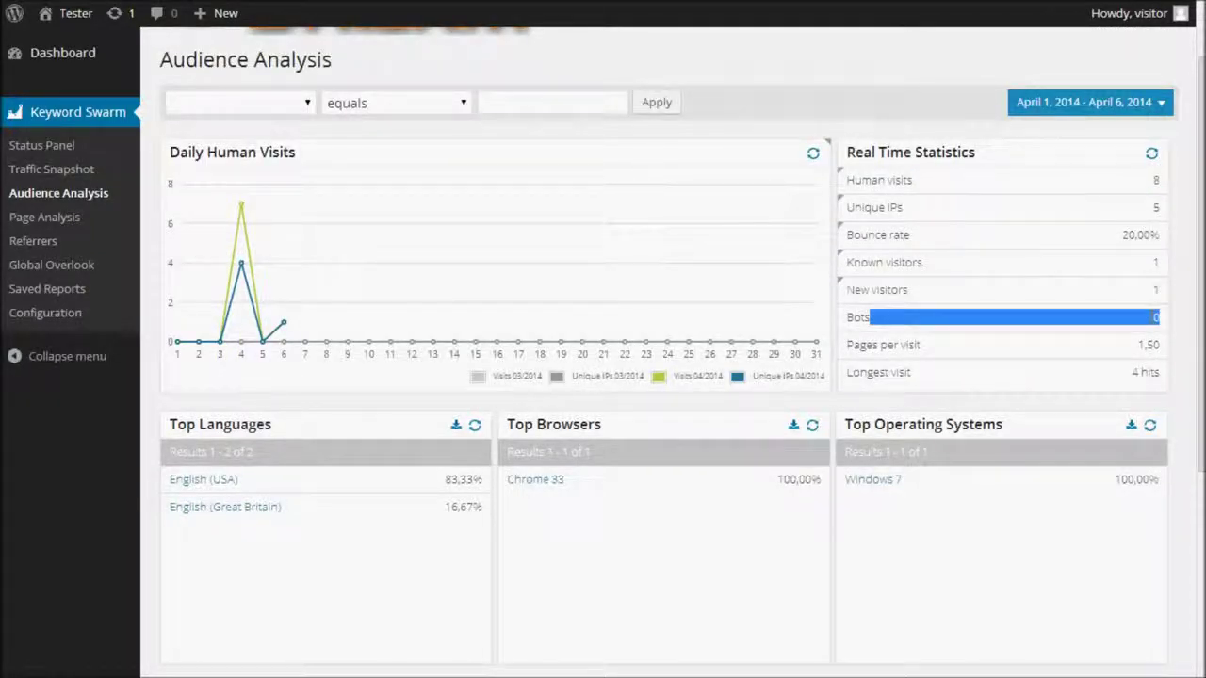
pyautogui.tripleClick(1148, 209)
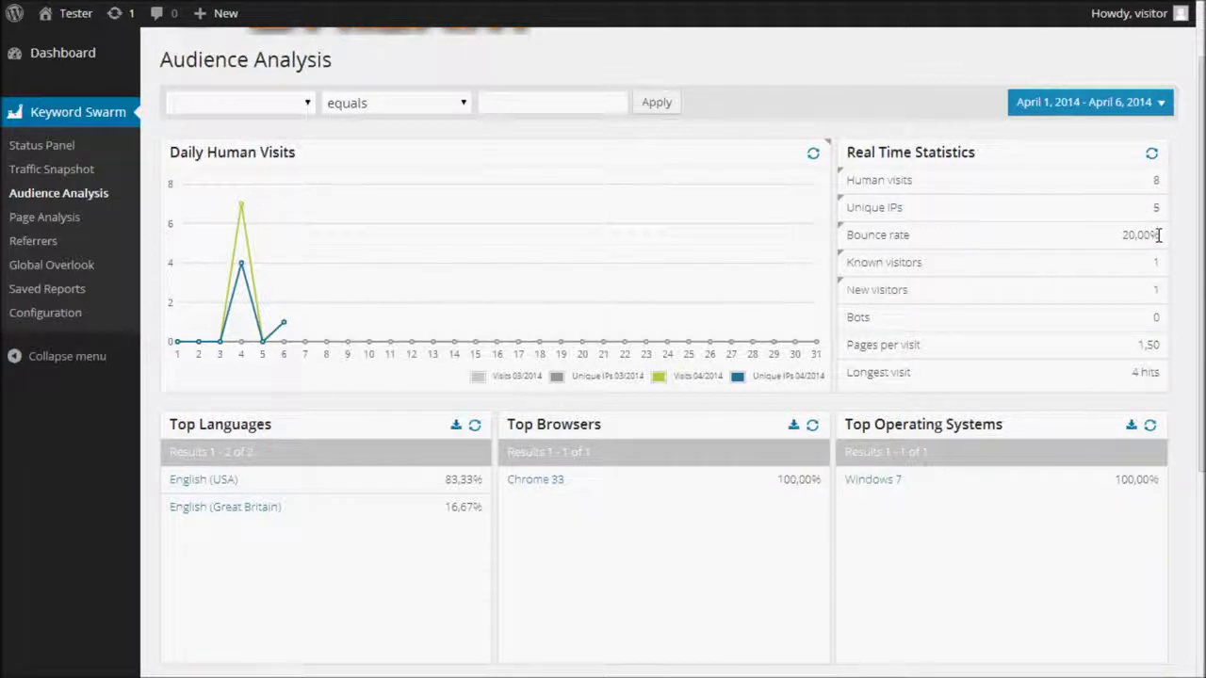
pyautogui.tripleClick(1118, 236)
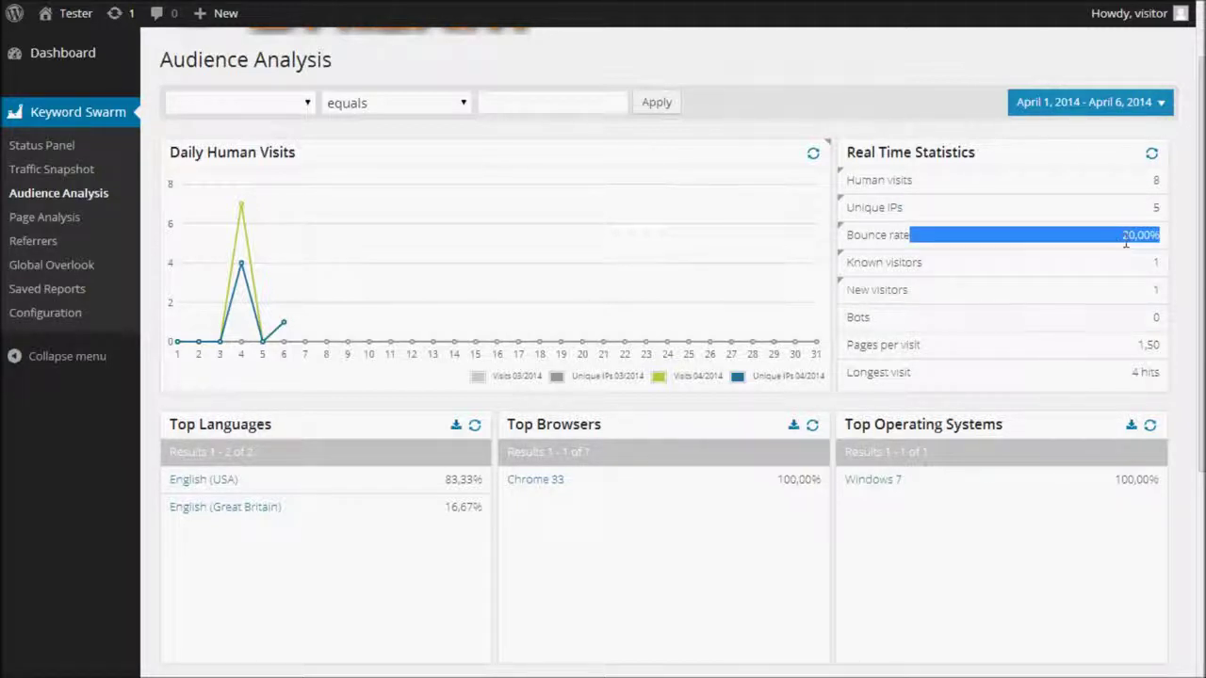
pyautogui.click(1141, 405)
# Review the audience's top languages, browsers, operating systems, countries and visit durations.
pyautogui.scroll(-3, 660, 377)
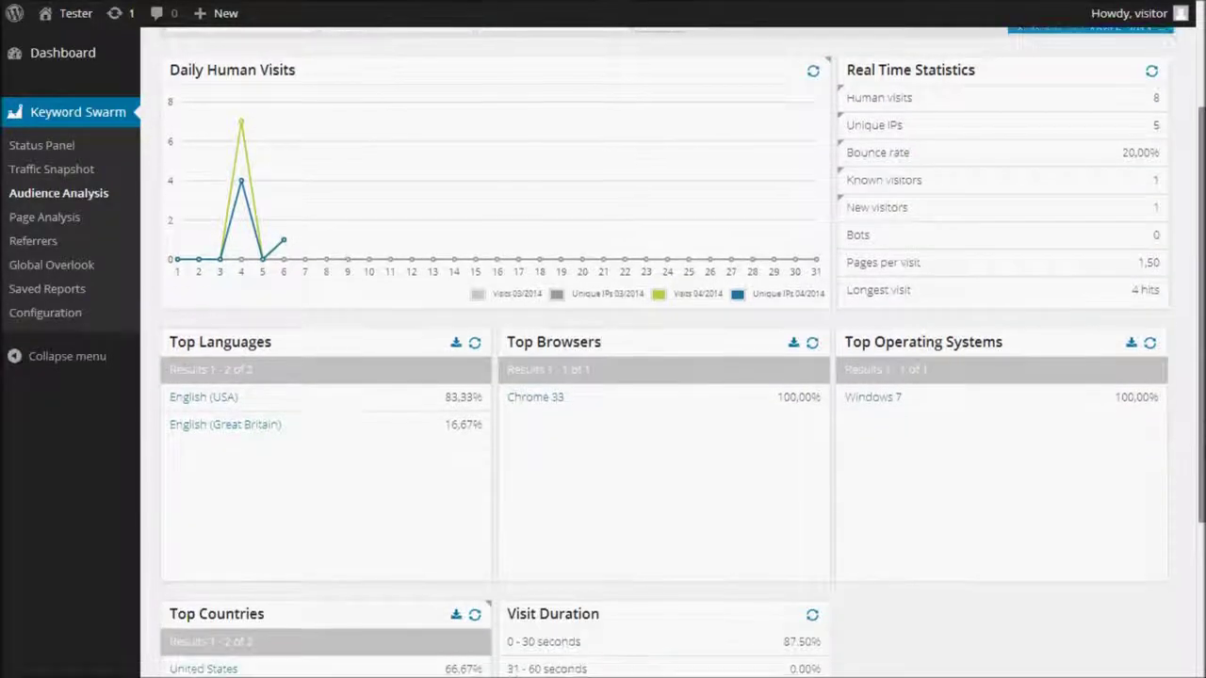
pyautogui.scroll(-2, 912, 443)
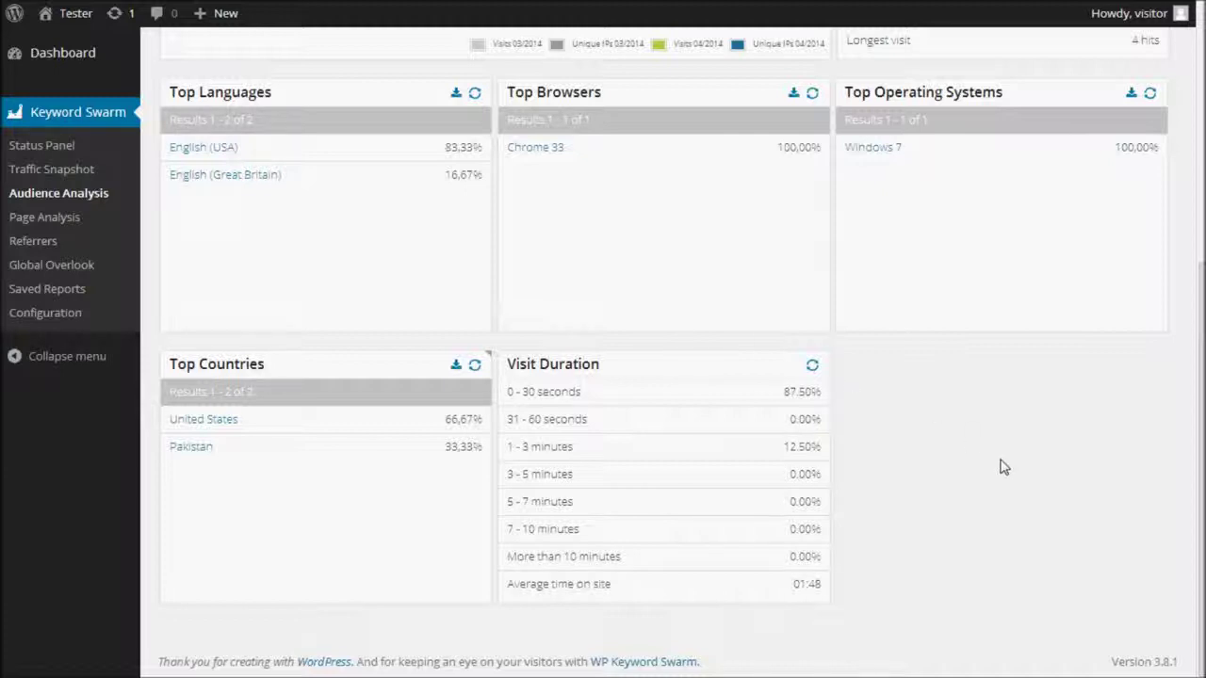
pyautogui.moveTo(1201, 471); pyautogui.dragTo(1192, 194)
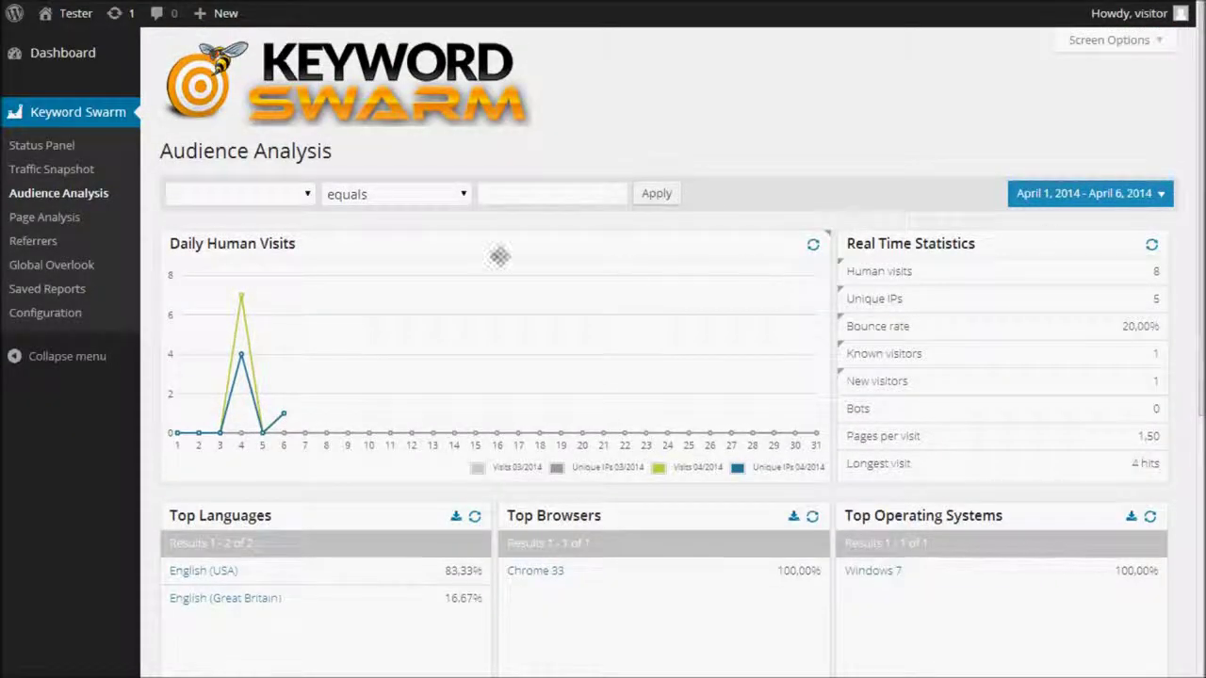
# Look through the basic and advanced filter criteria available for the Audience Analysis report without choosing one.
pyautogui.click(305, 196)
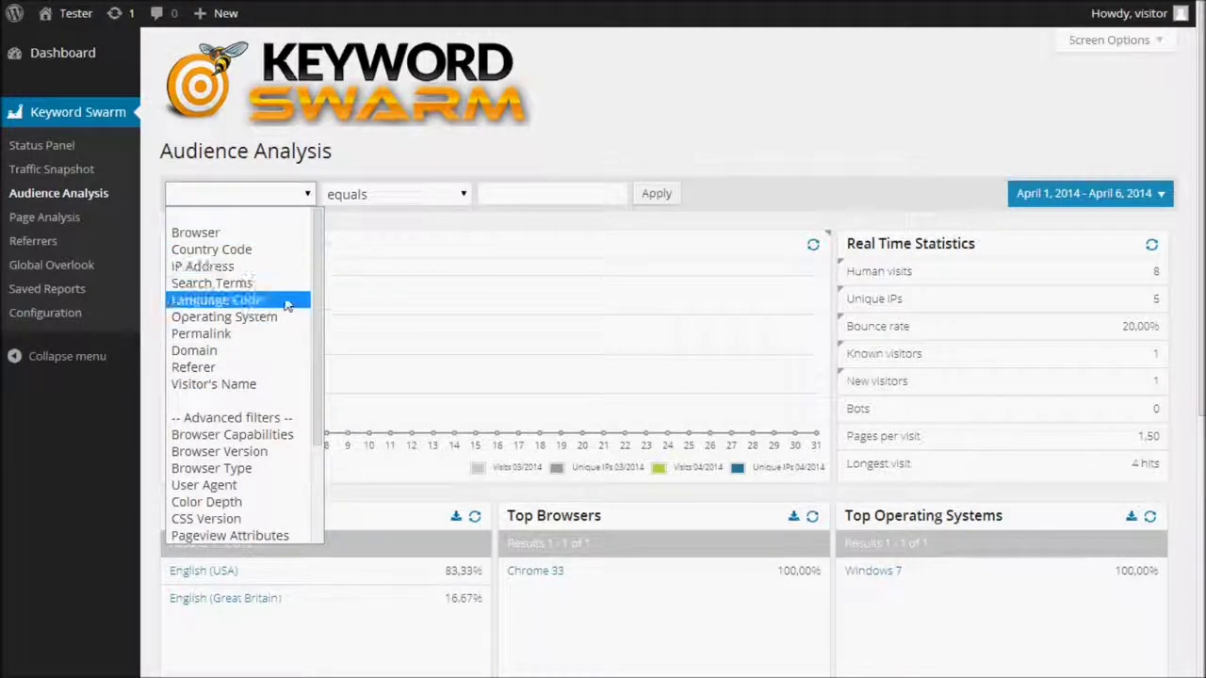
pyautogui.moveTo(317, 386); pyautogui.dragTo(320, 496)
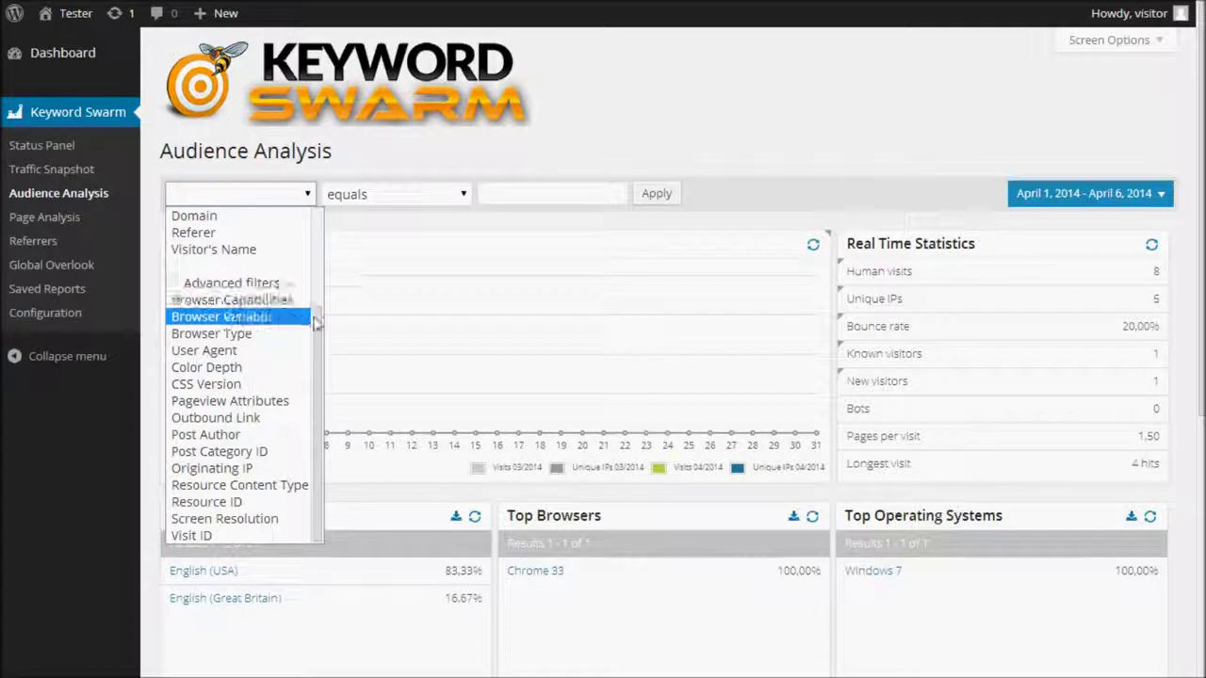
pyautogui.moveTo(317, 325); pyautogui.dragTo(331, 227)
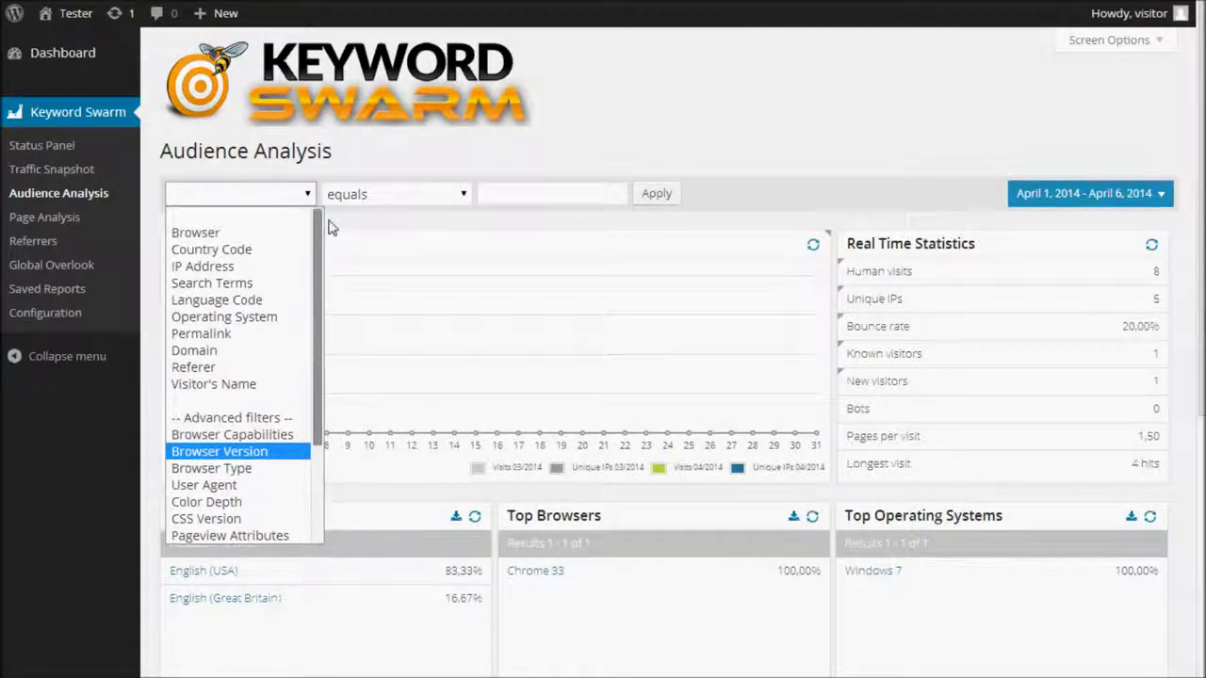
pyautogui.click(370, 165)
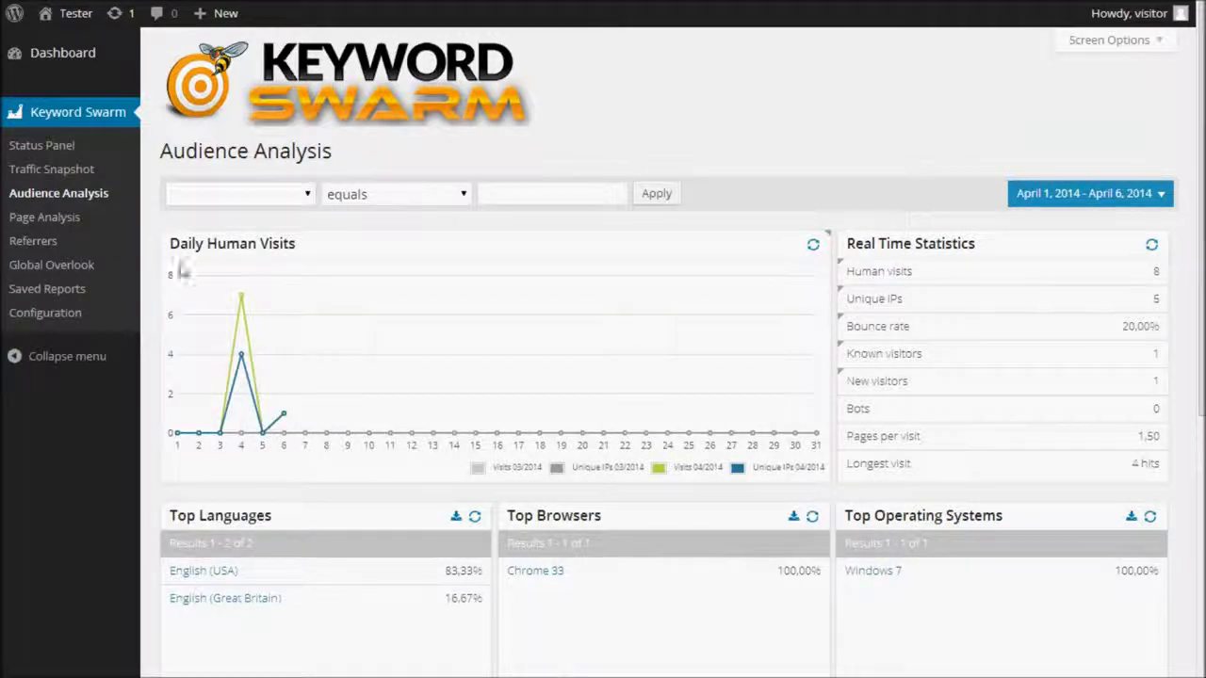
# Open the Page Analysis report and examine all its boxes, from average pageviews to top outbound links and downloads.
pyautogui.click(77, 221)
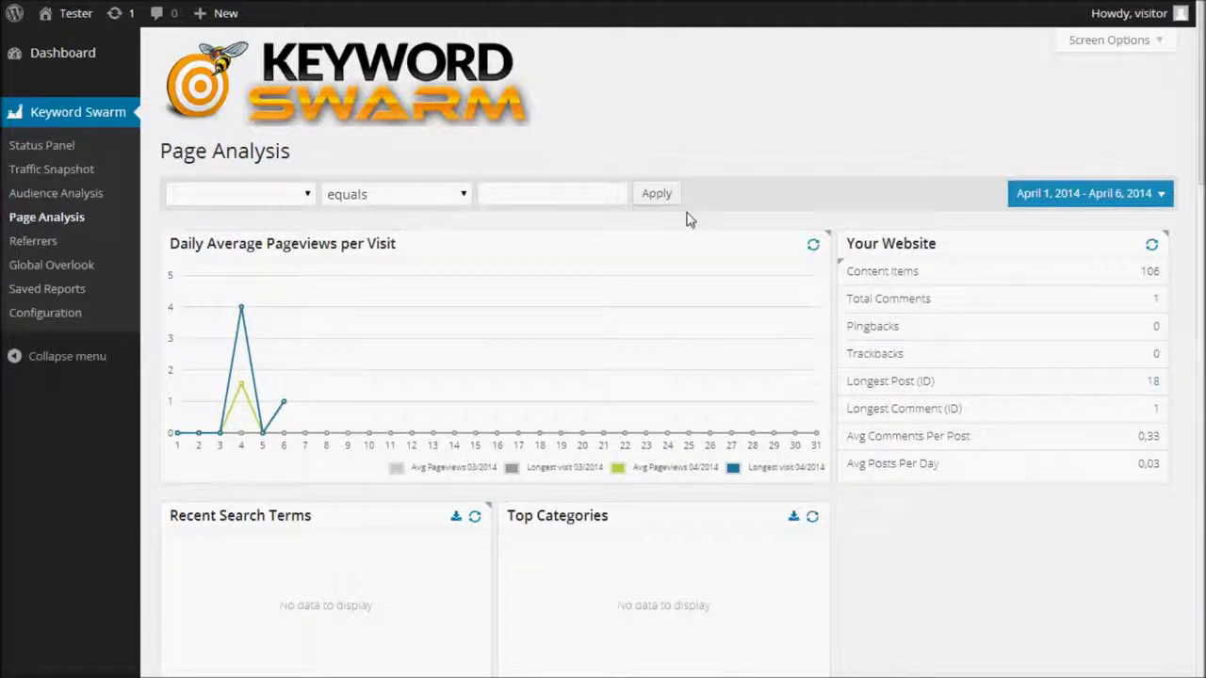
pyautogui.scroll(-3, 686, 218)
pyautogui.scroll(-4, 683, 353)
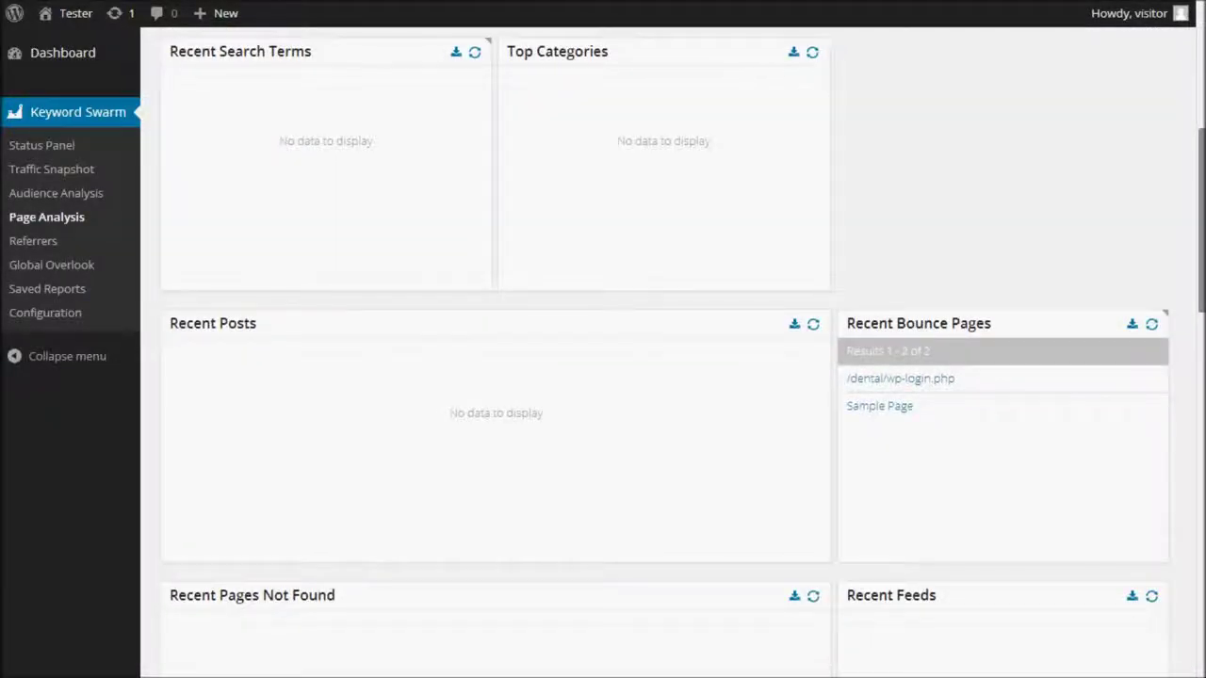
pyautogui.scroll(-2, 674, 353)
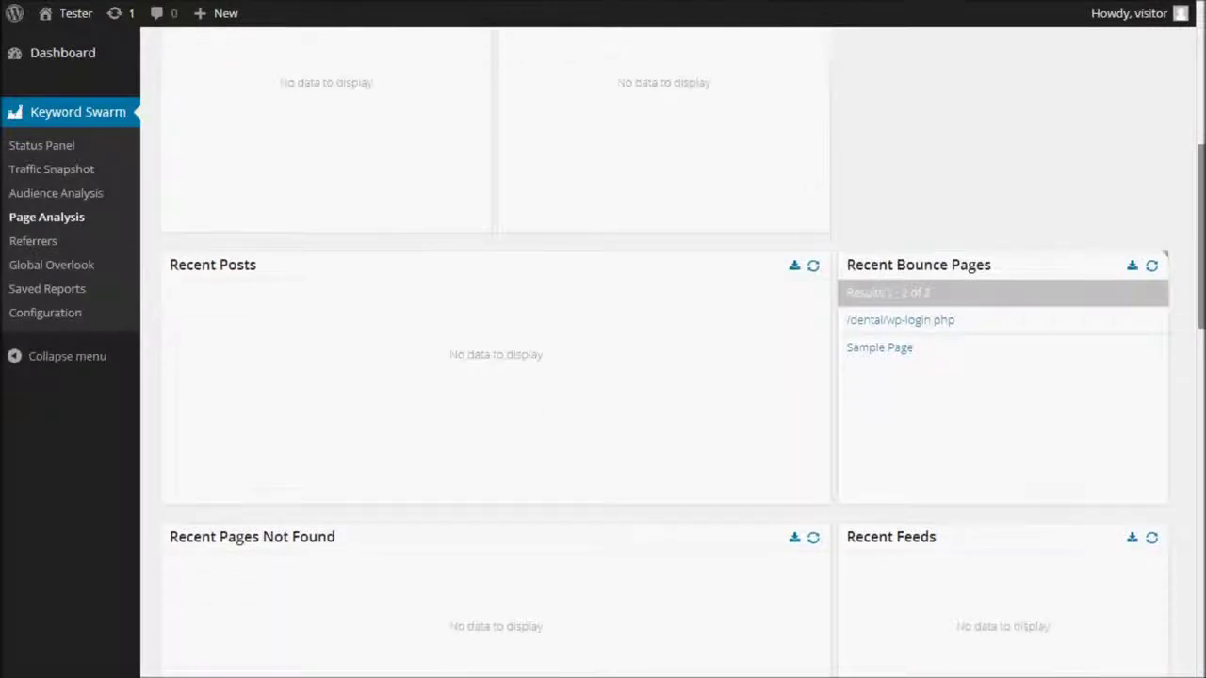
pyautogui.scroll(-1, 669, 354)
pyautogui.scroll(-1, 684, 363)
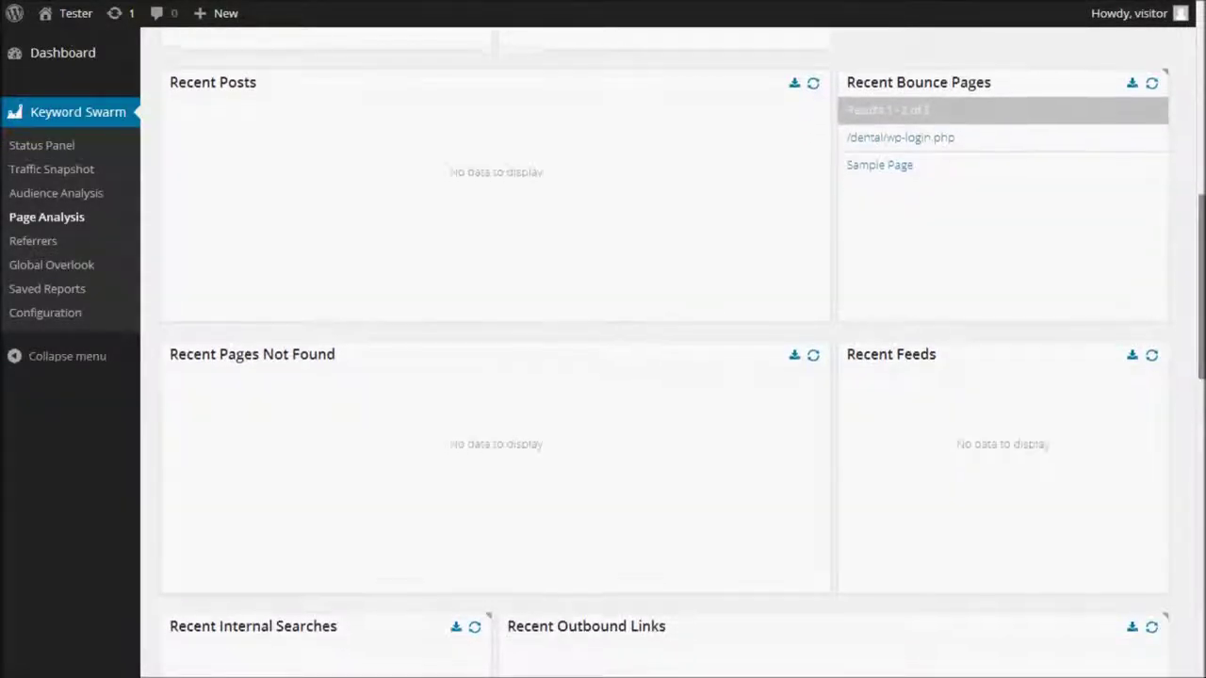
pyautogui.scroll(-3, 684, 363)
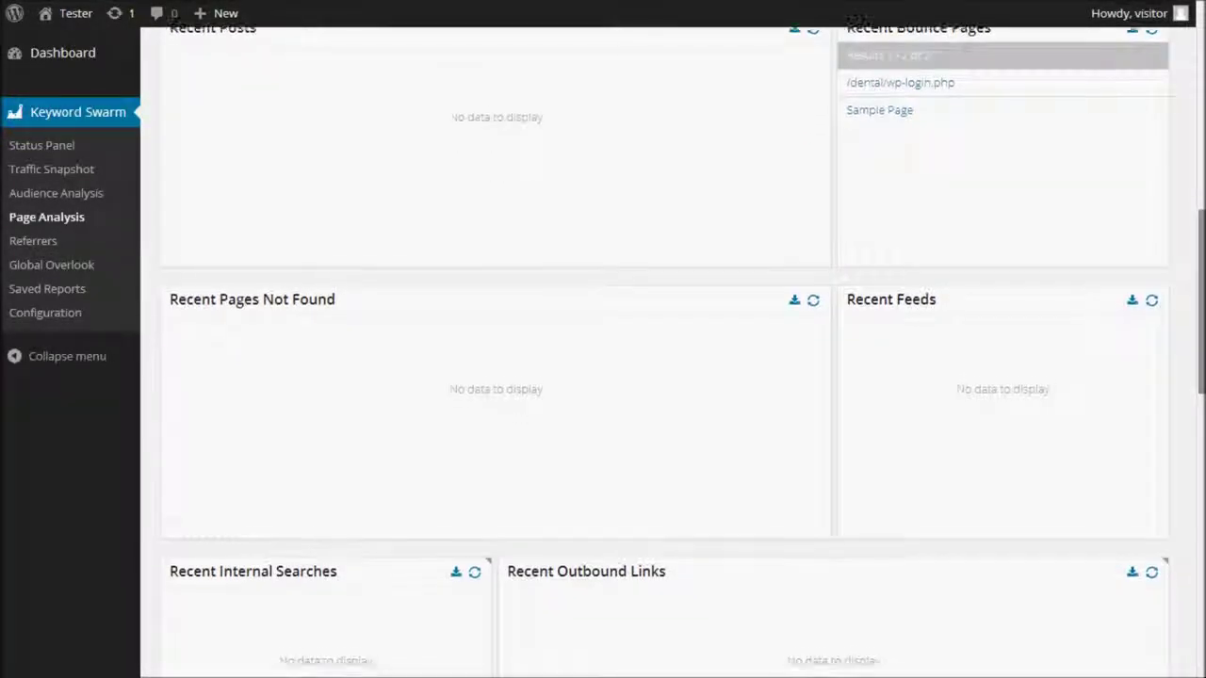
pyautogui.scroll(-6, 684, 363)
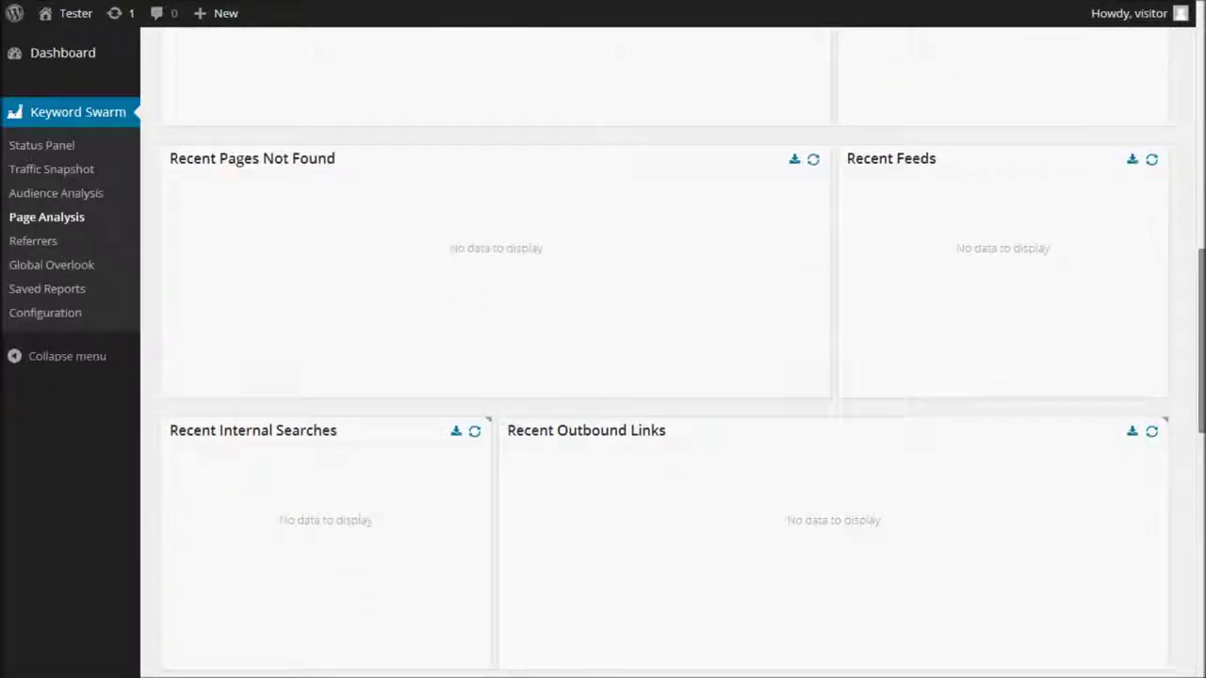
pyautogui.scroll(-6, 684, 364)
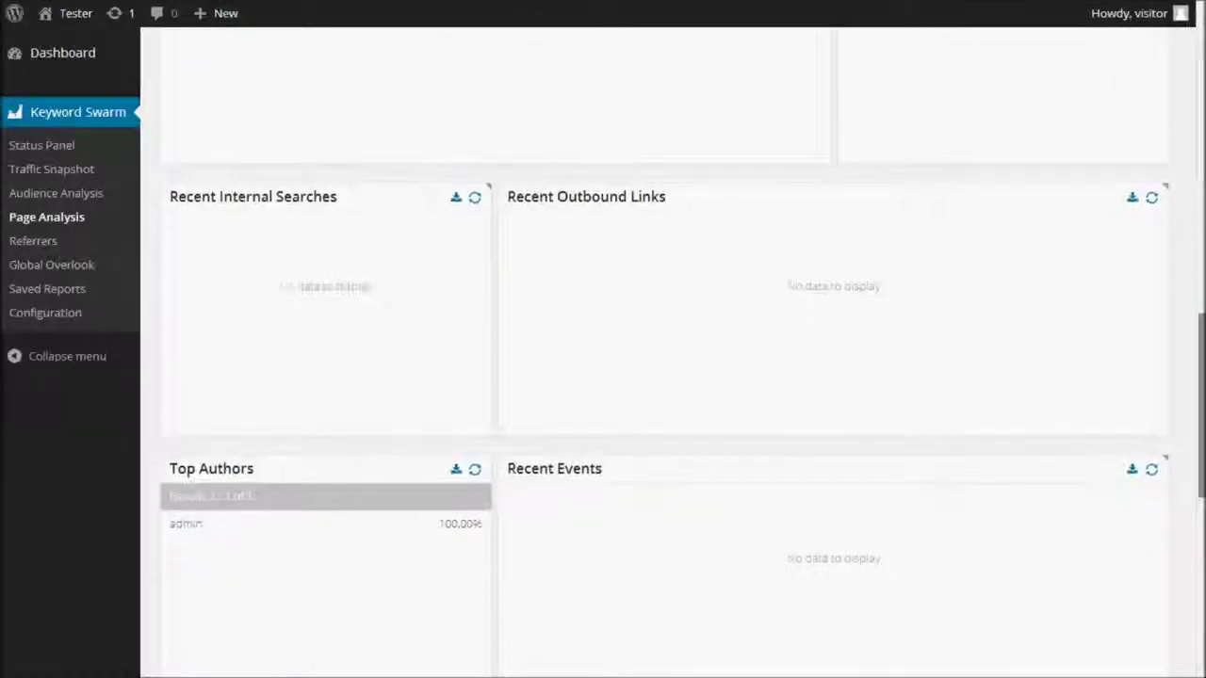
pyautogui.scroll(-7, 684, 364)
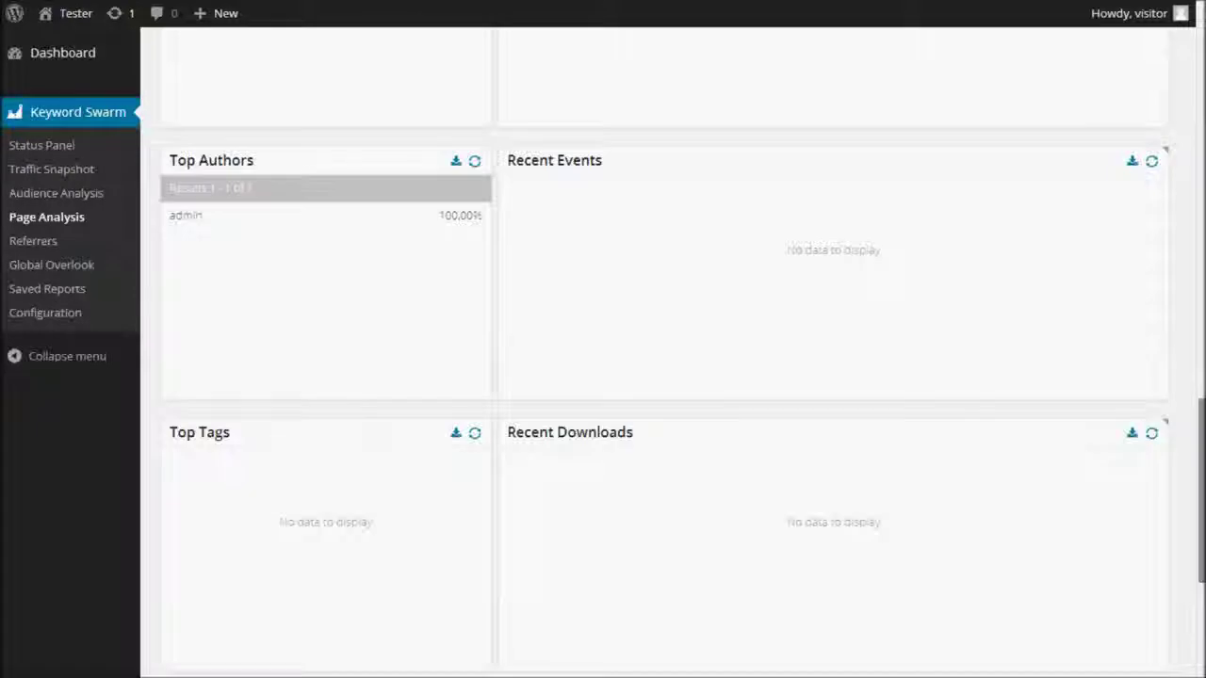
pyautogui.scroll(-2, 684, 363)
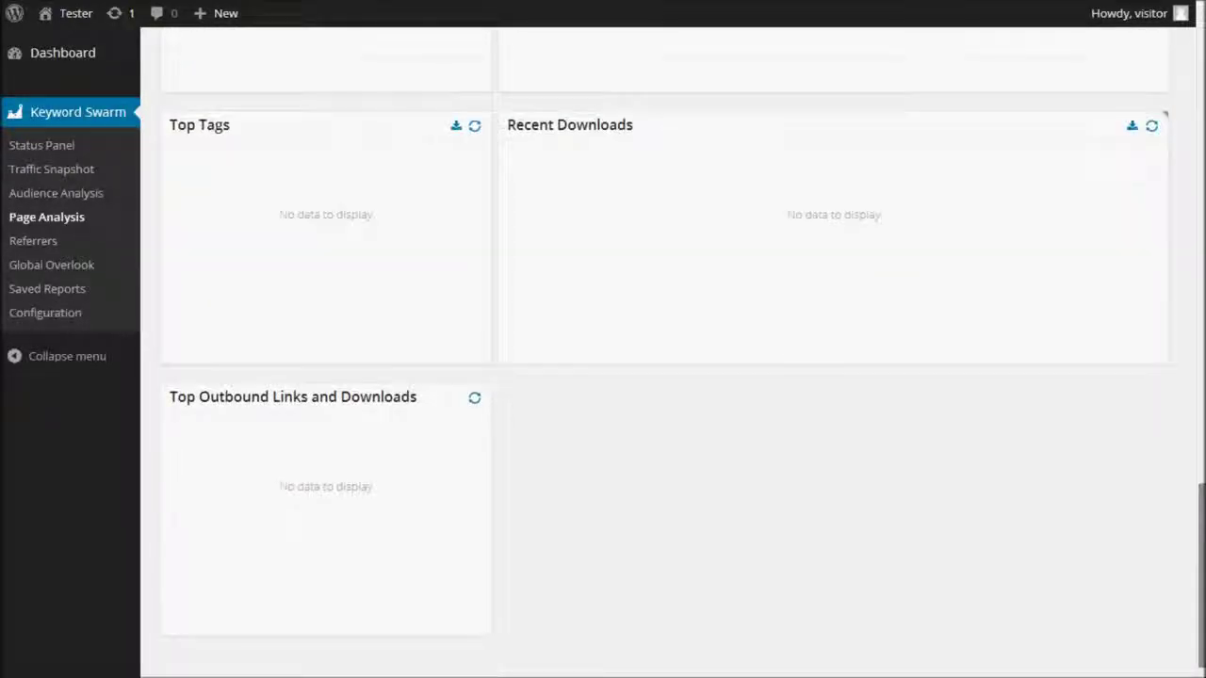
pyautogui.moveTo(1201, 622); pyautogui.dragTo(1158, 200)
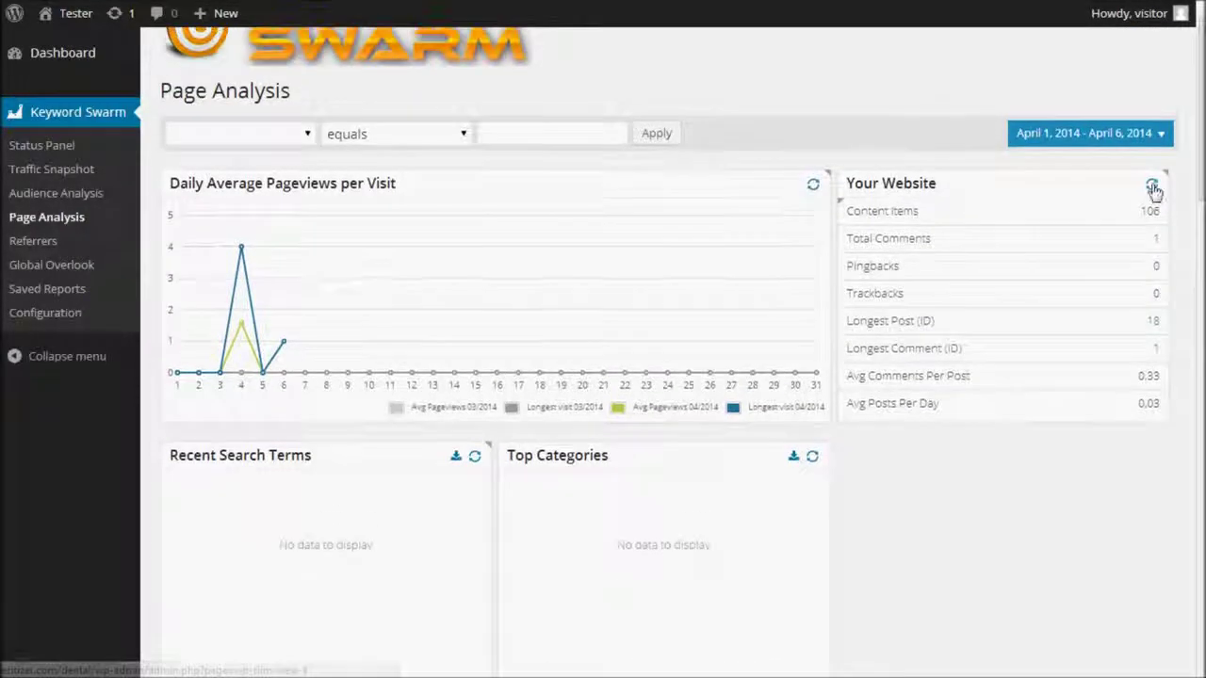
# Move the Your Website box before Daily Average Pageviews per Visit, and Top Categories before Recent Search Terms.
pyautogui.moveTo(1090, 183); pyautogui.dragTo(494, 183)
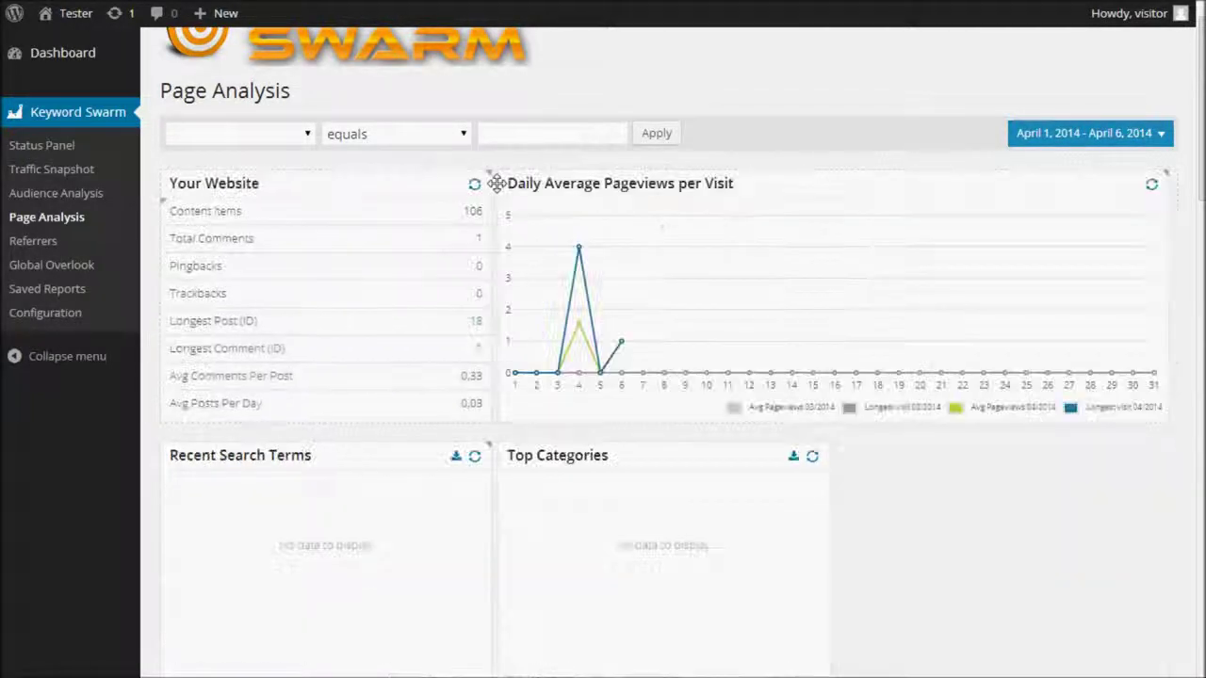
pyautogui.moveTo(534, 473); pyautogui.dragTo(296, 455)
pyautogui.scroll(-4, 296, 455)
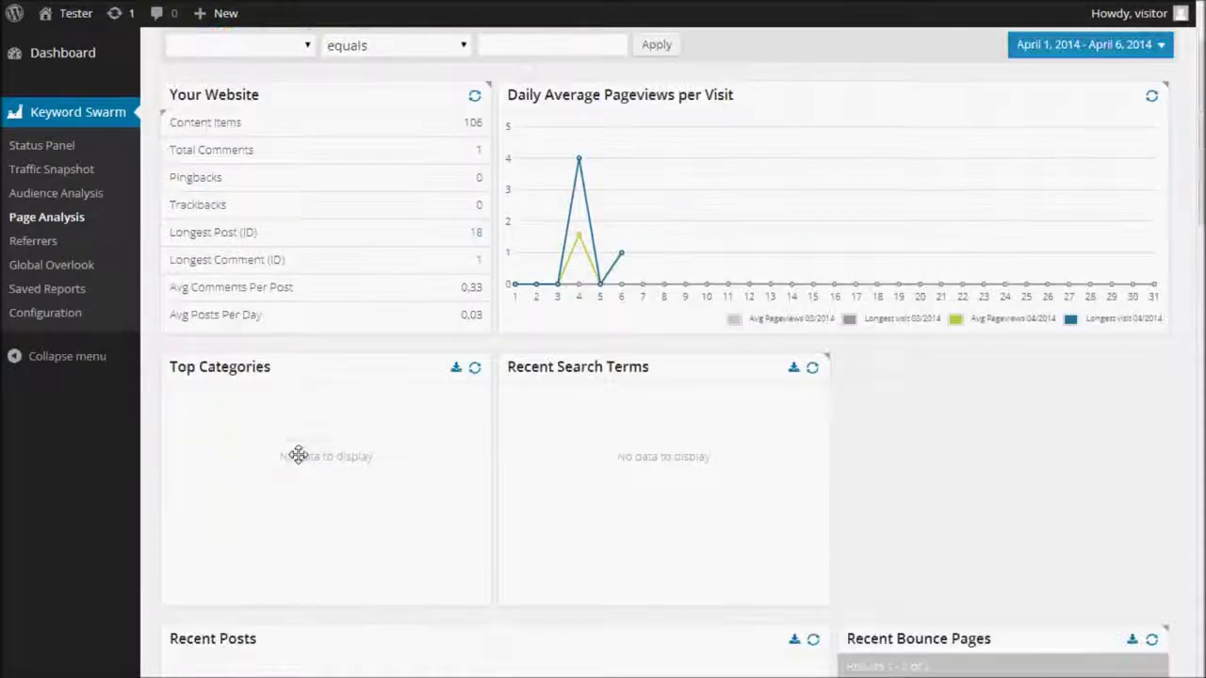
pyautogui.moveTo(1021, 314); pyautogui.dragTo(1036, 89)
# Open the Referrers report and review its traffic sources, summary, search terms, countries, search engines and Spy View boxes.
pyautogui.click(42, 243)
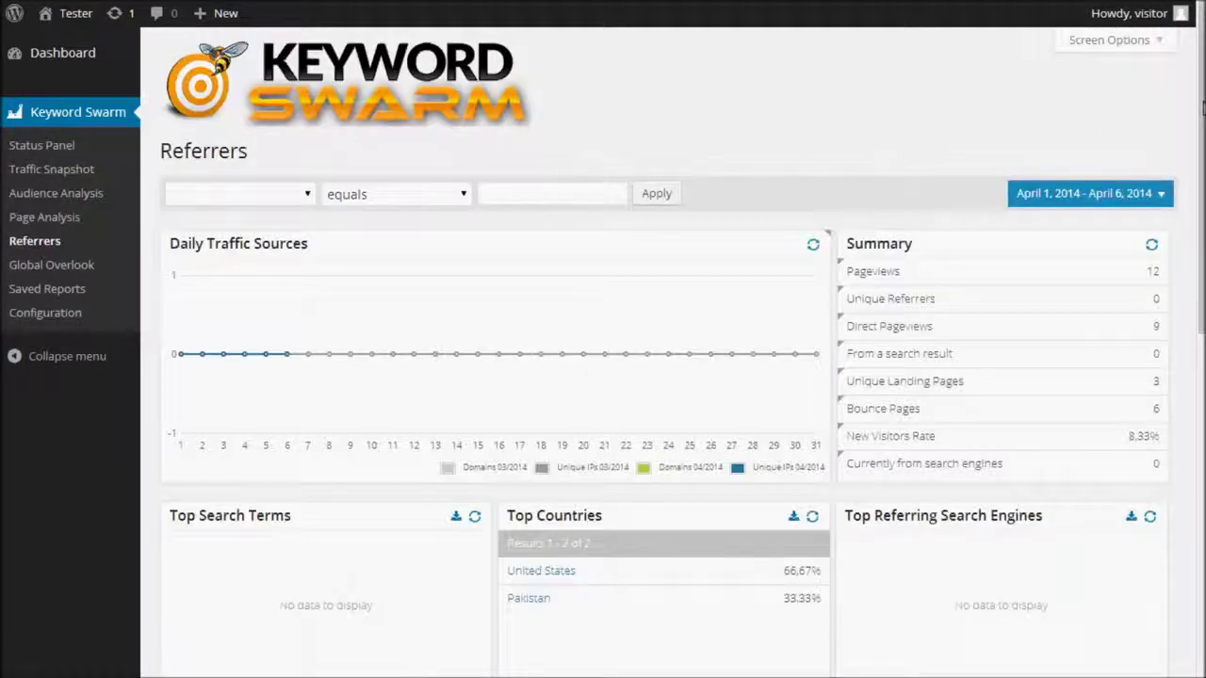
pyautogui.moveTo(1197, 105); pyautogui.dragTo(1194, 146)
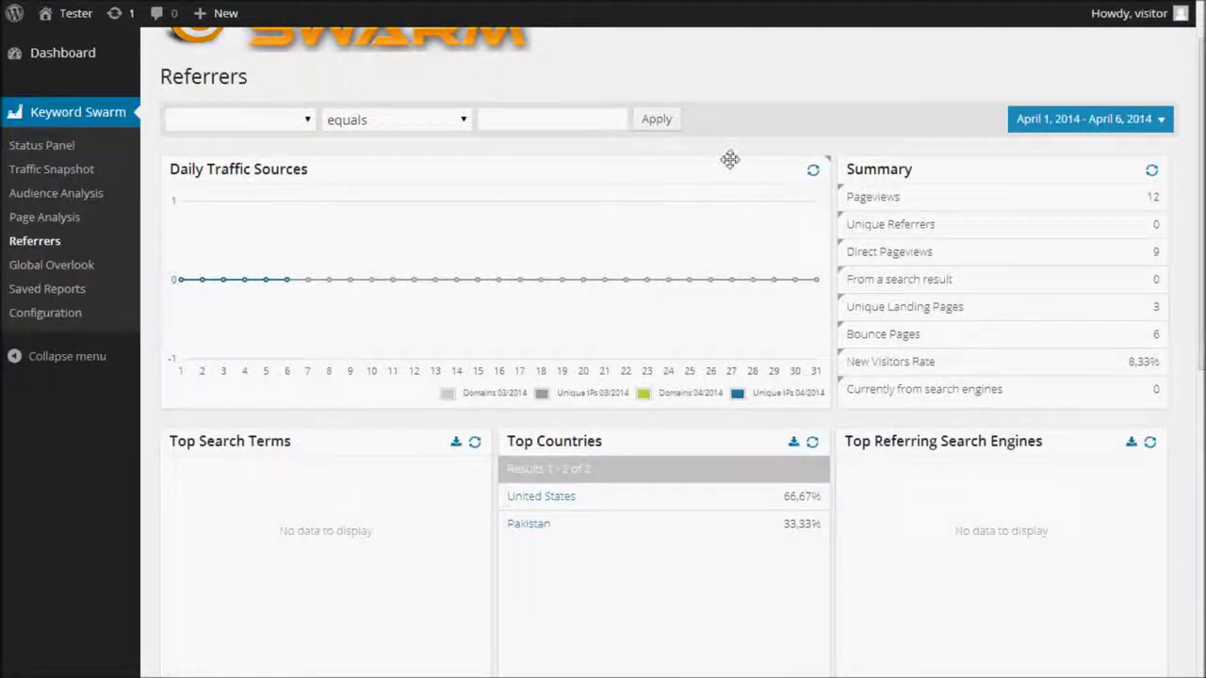
pyautogui.scroll(-3, 1131, 188)
pyautogui.moveTo(950, 245); pyautogui.dragTo(679, 246)
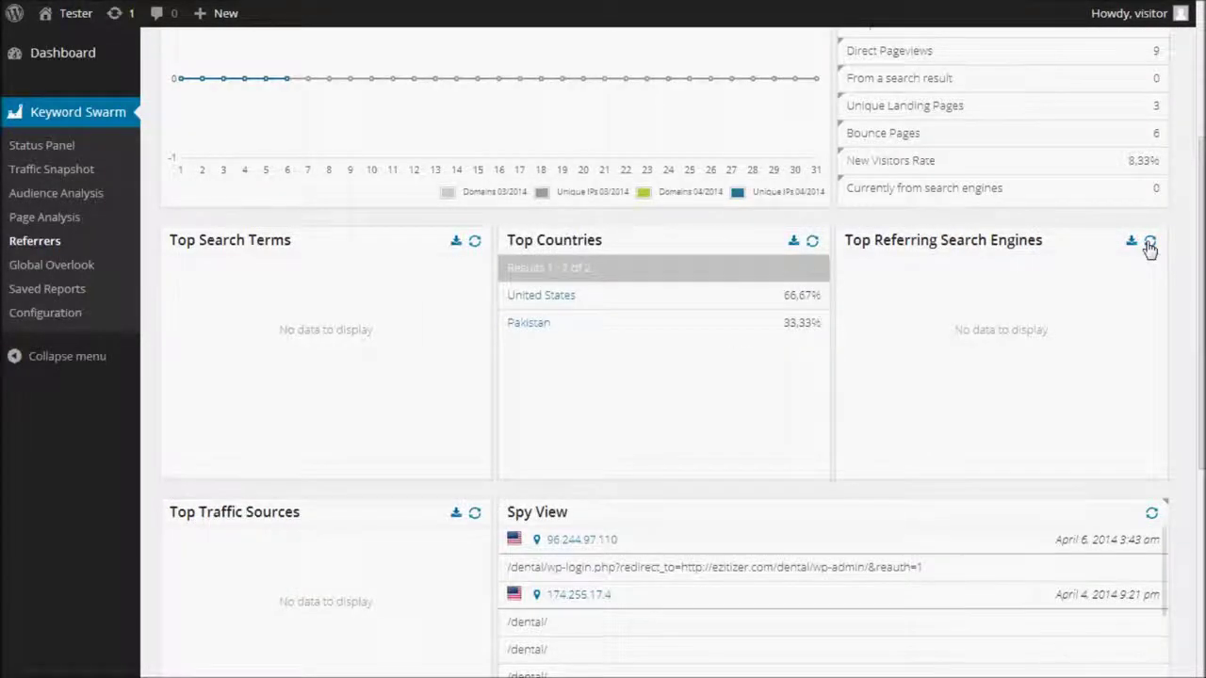
pyautogui.scroll(-2, 1149, 247)
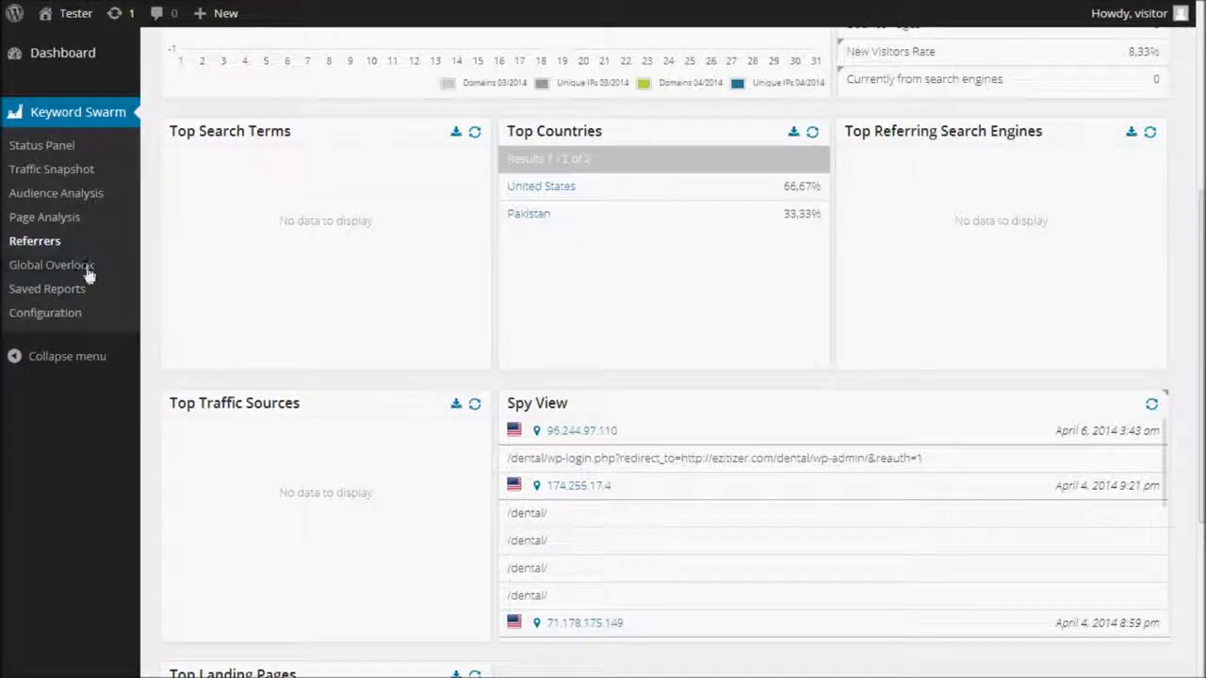
# Open the Global Overlook report and inspect the United States on the world map, zooming in on it and back out.
pyautogui.click(84, 267)
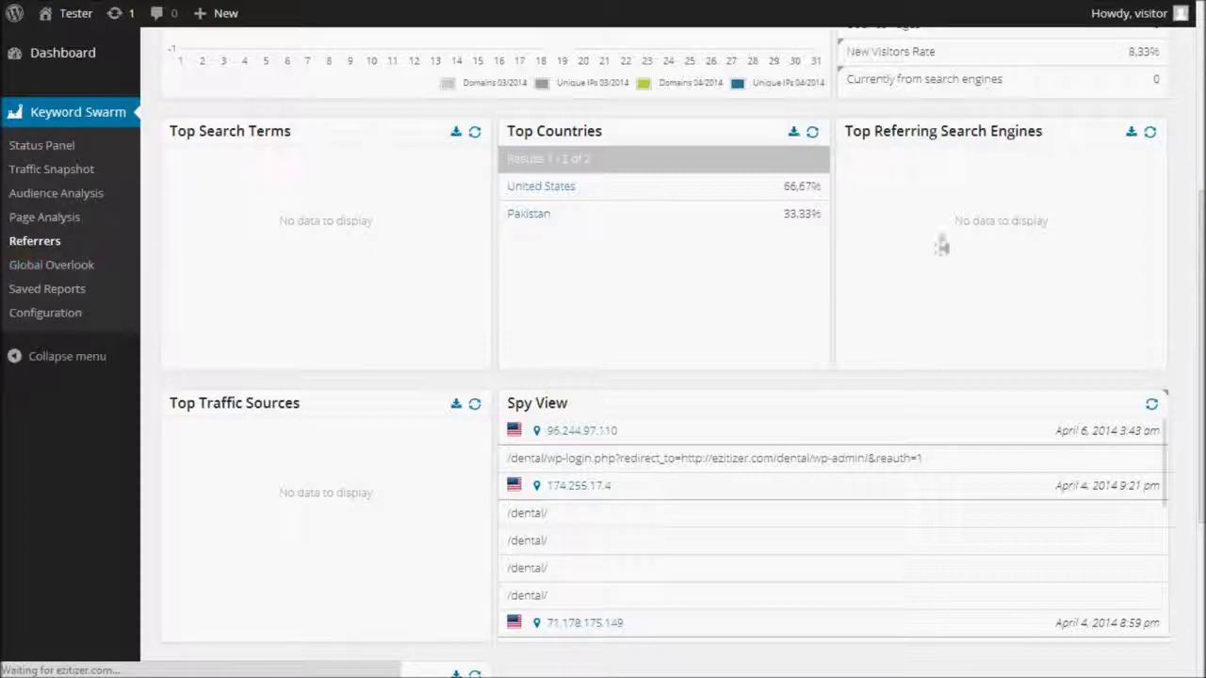
pyautogui.scroll(-2, 669, 376)
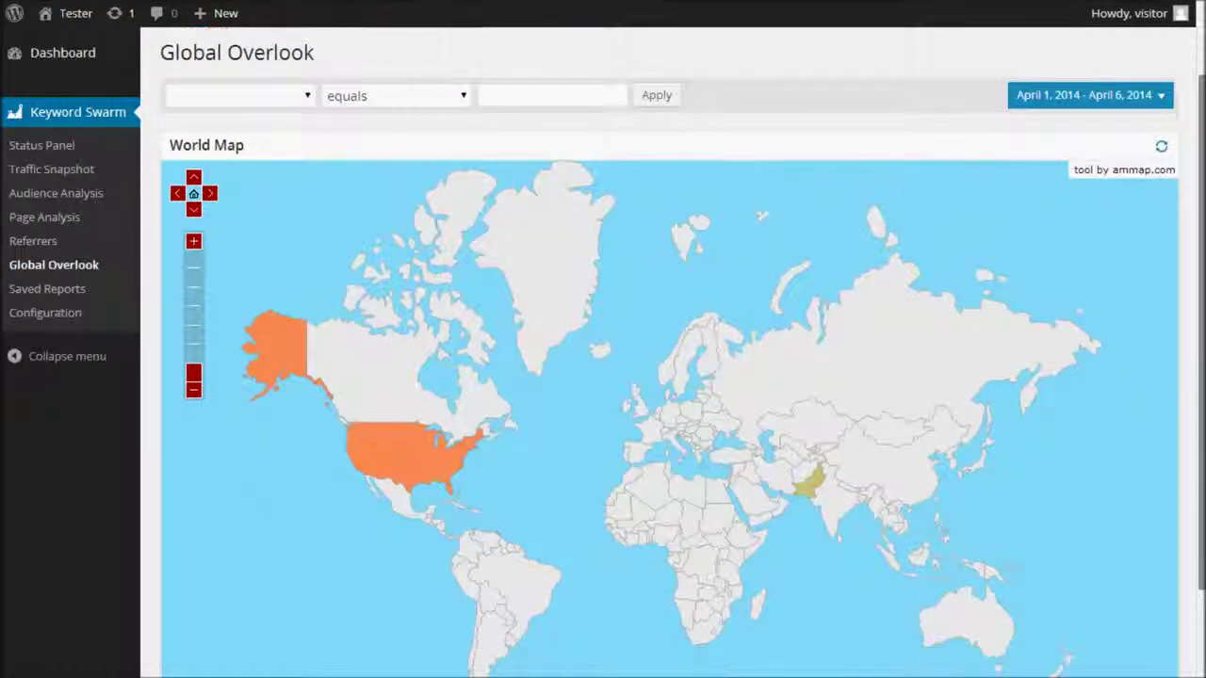
pyautogui.scroll(-2, 669, 377)
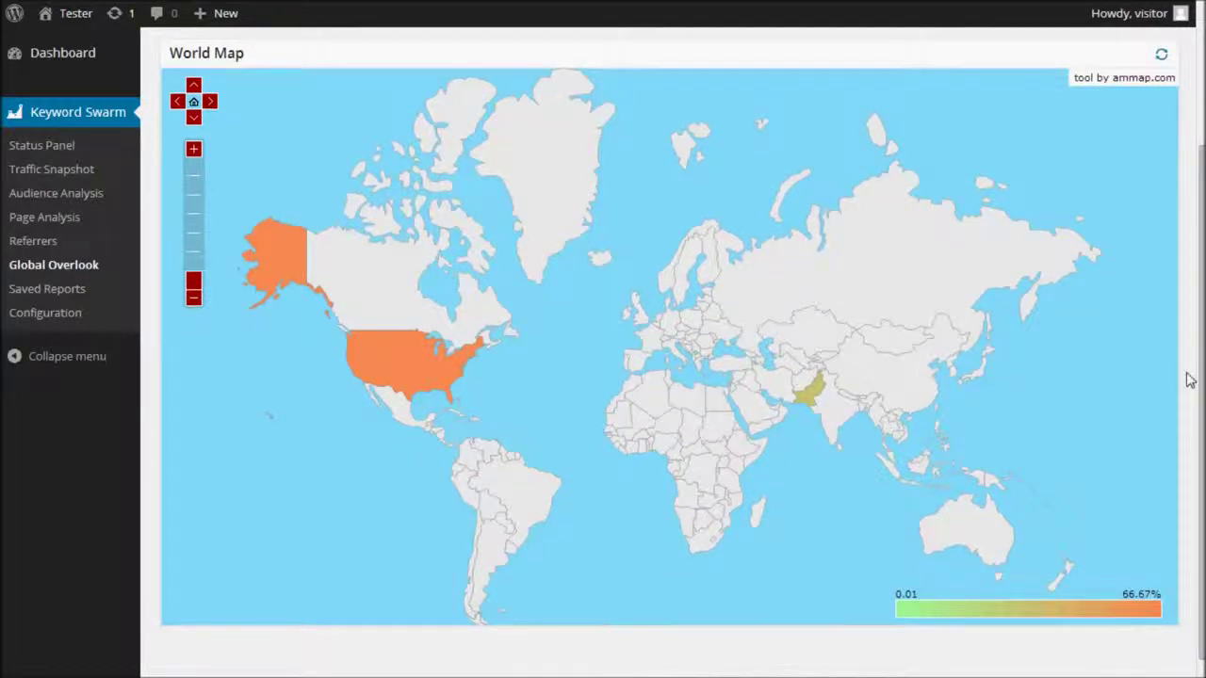
pyautogui.moveTo(419, 387)
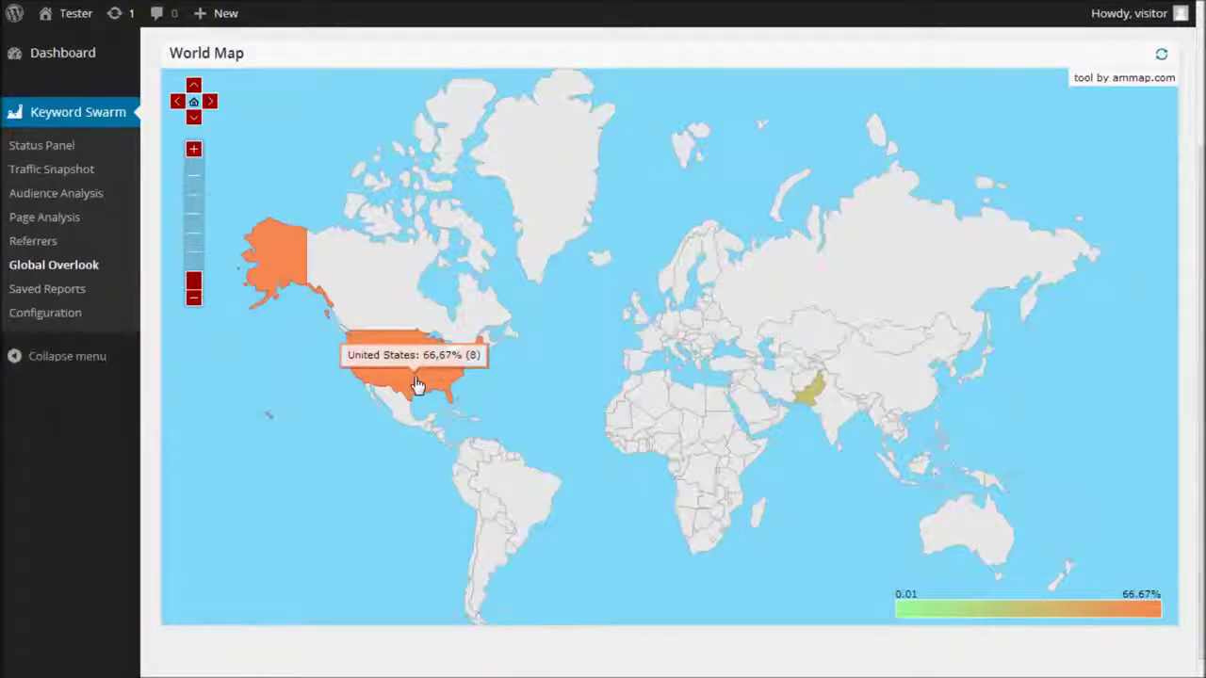
pyautogui.click(419, 386)
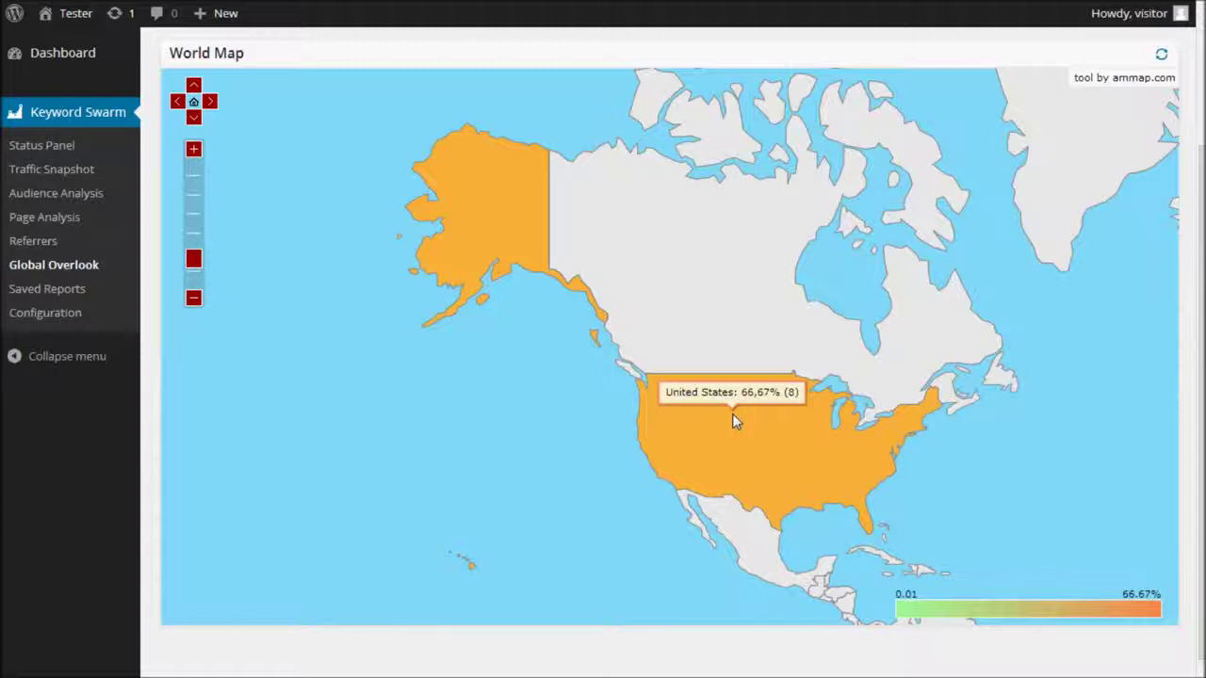
pyautogui.click(193, 298)
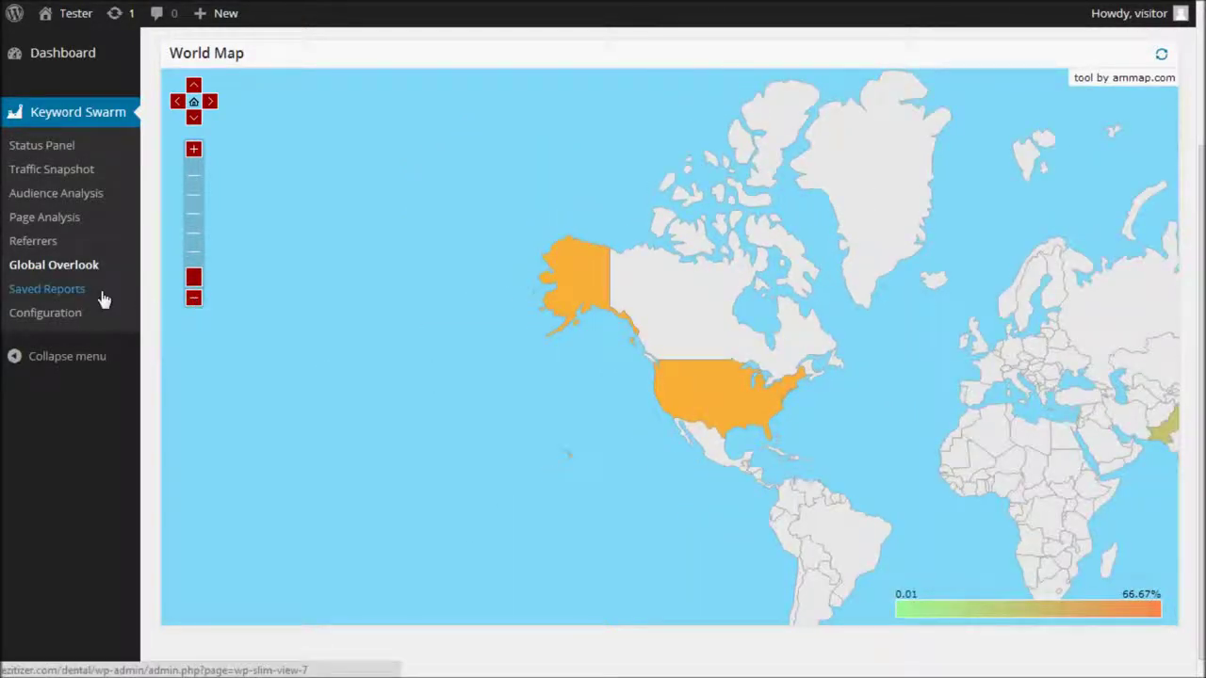
# Review the User Overview in Saved Reports and the Overview settings of the plugin's Configuration page.
pyautogui.click(103, 300)
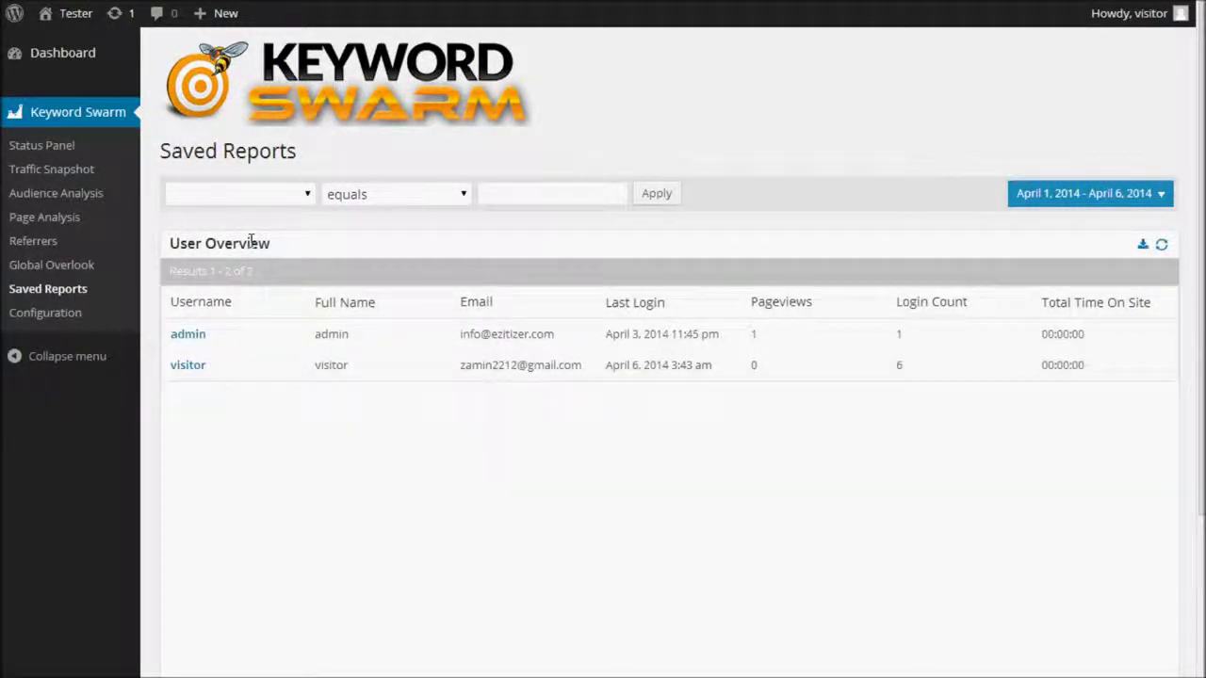
pyautogui.scroll(-1, 252, 241)
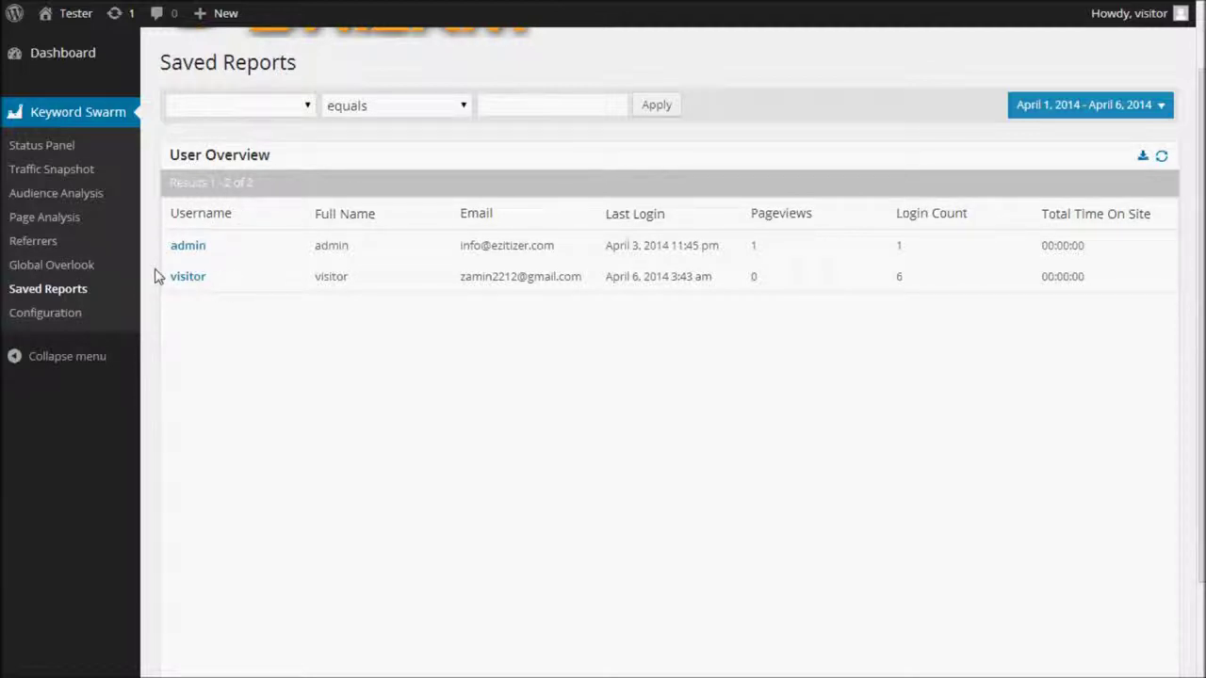
pyautogui.click(77, 317)
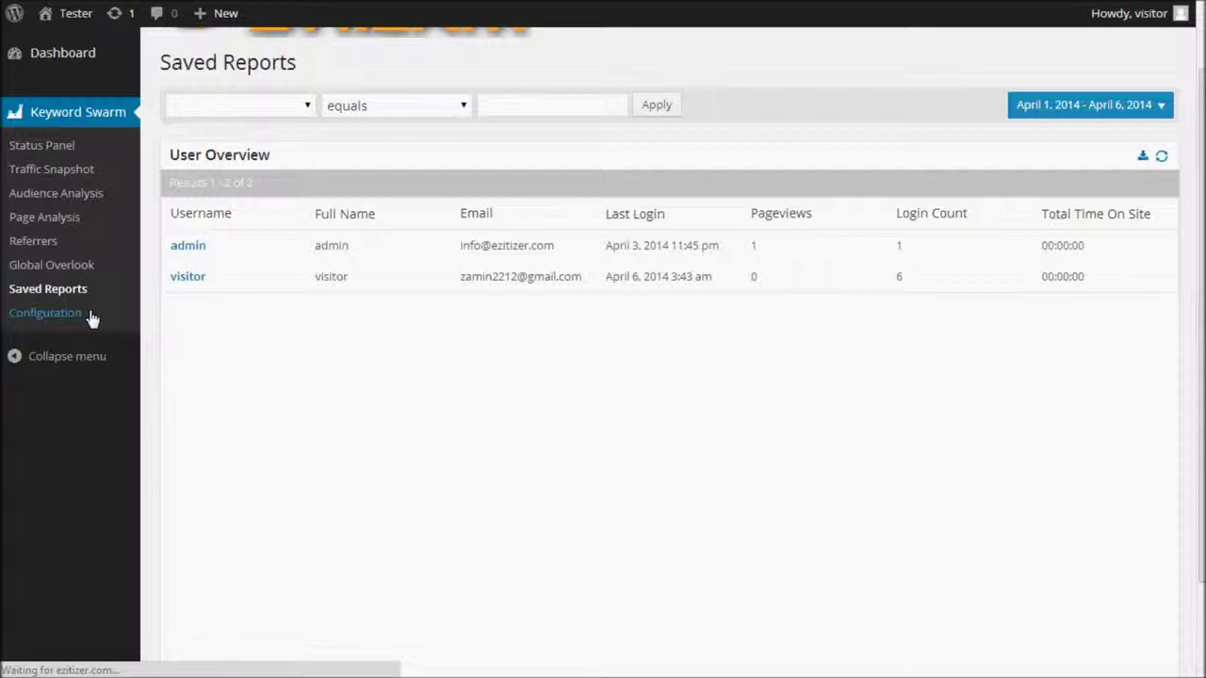
pyautogui.scroll(-3, 1202, 391)
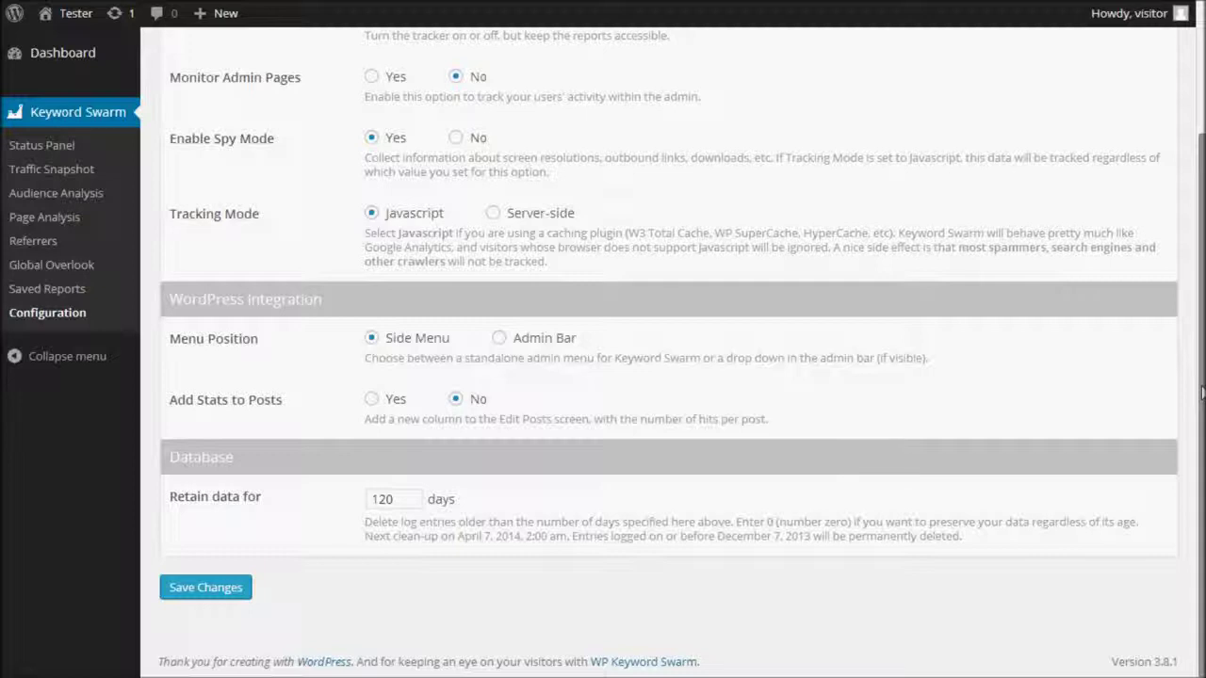
pyautogui.scroll(3, 1178, 269)
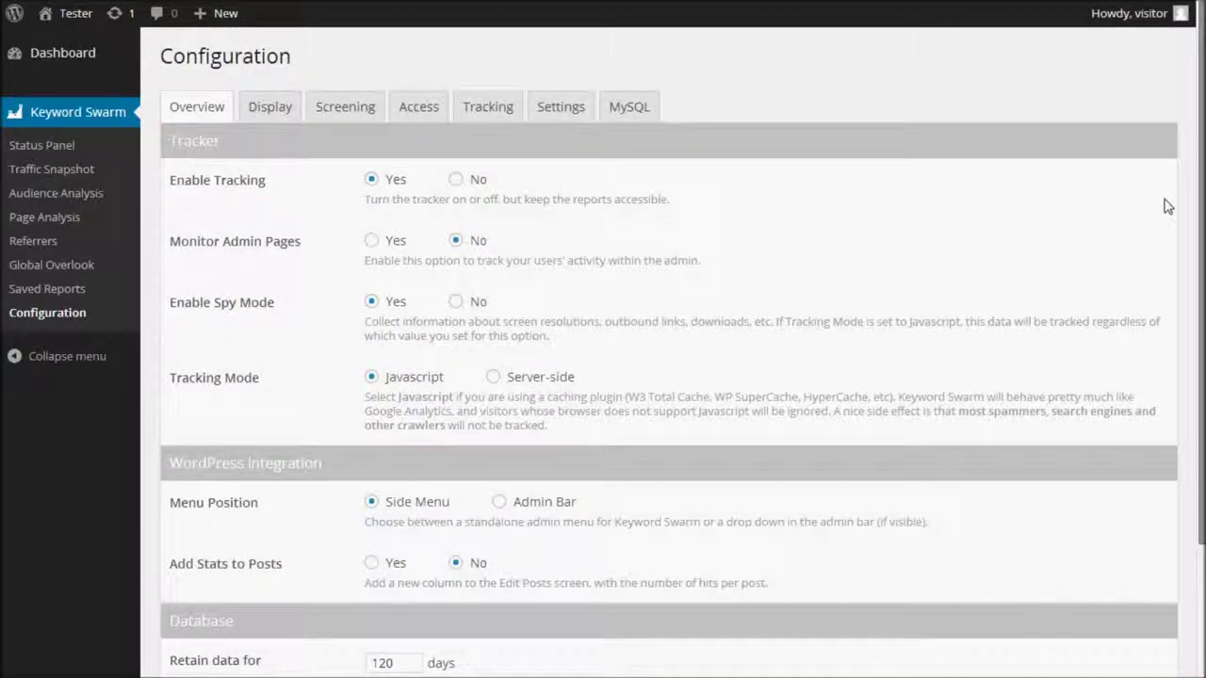
# Look through the Display configuration options and the Screening options for registered users and blacklists.
pyautogui.click(260, 113)
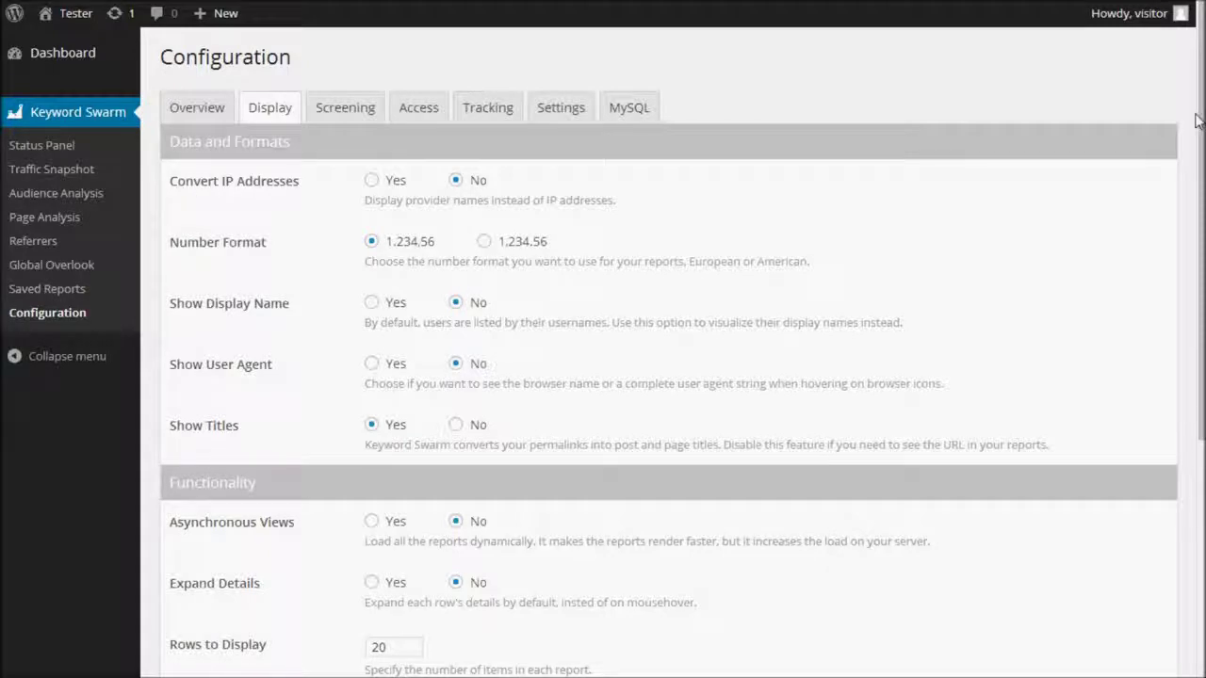
pyautogui.click(350, 118)
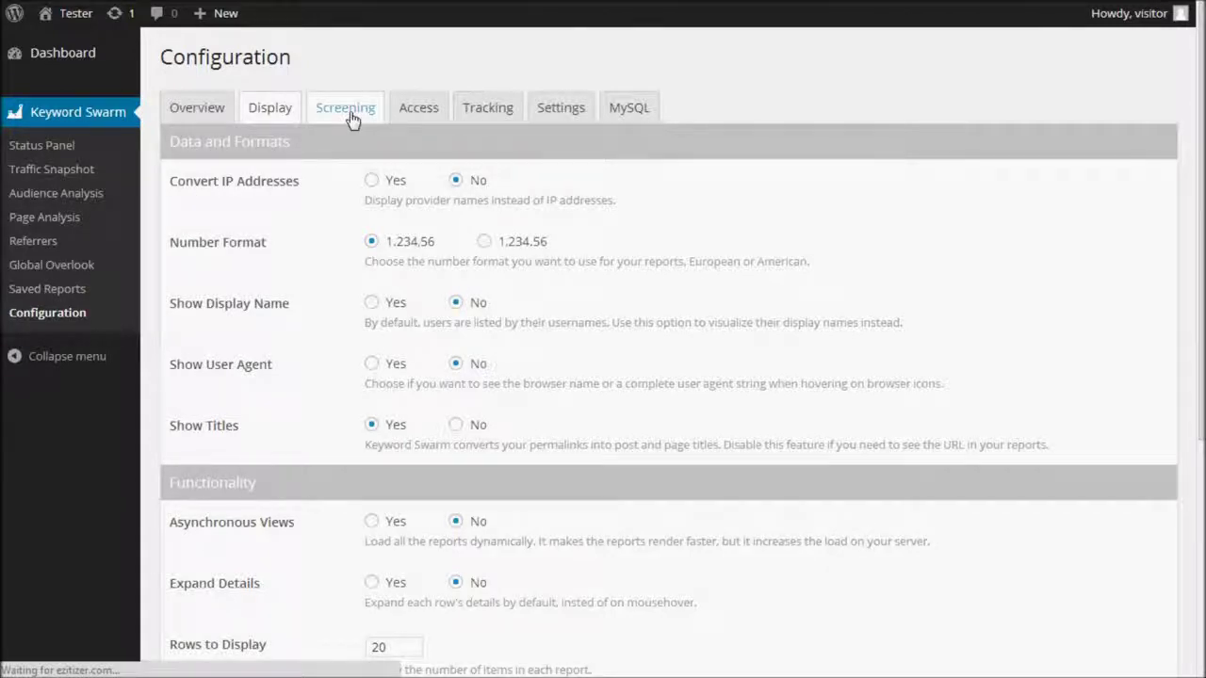
pyautogui.scroll(-1, 643, 140)
pyautogui.scroll(-3, 1169, 222)
pyautogui.scroll(4, 1168, 221)
# Review the Access configuration, covering author restriction, required capabilities and whitelists for reports and configuration.
pyautogui.click(413, 113)
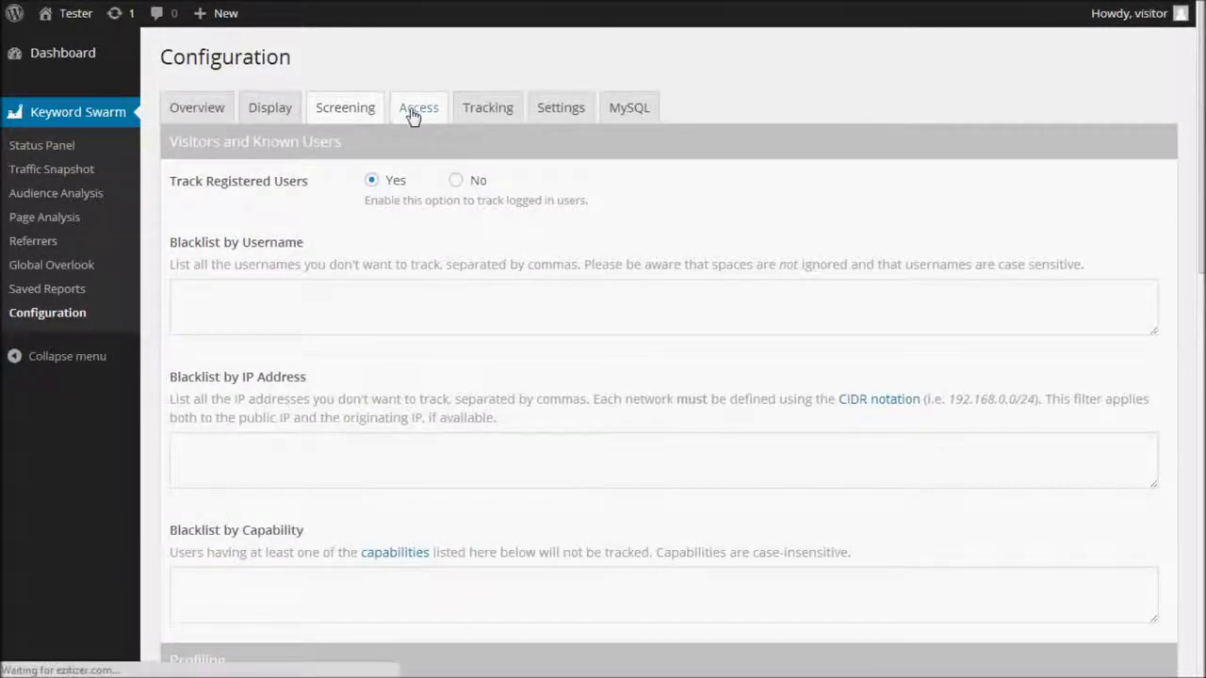
pyautogui.scroll(-1, 1201, 226)
pyautogui.scroll(-1, 1201, 227)
pyautogui.scroll(2, 1179, 167)
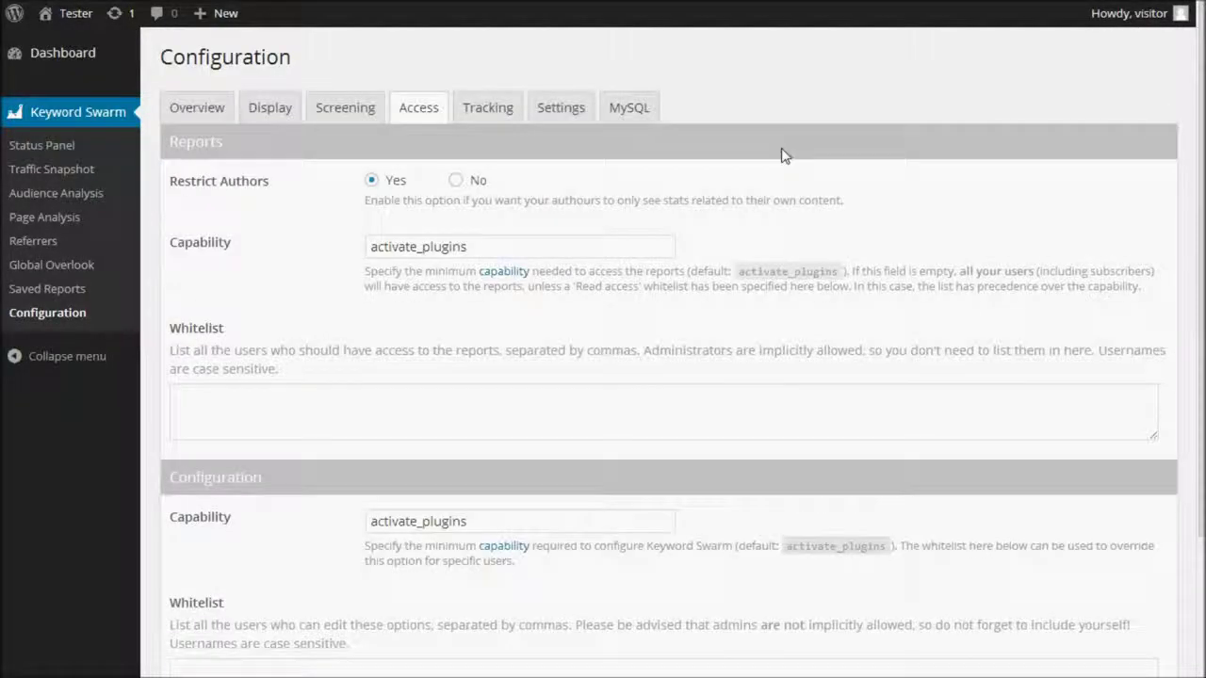
# Examine the Tracking configuration, from the tracker and session options to the Miscellaneous section with debug mode and custom CSS.
pyautogui.click(493, 109)
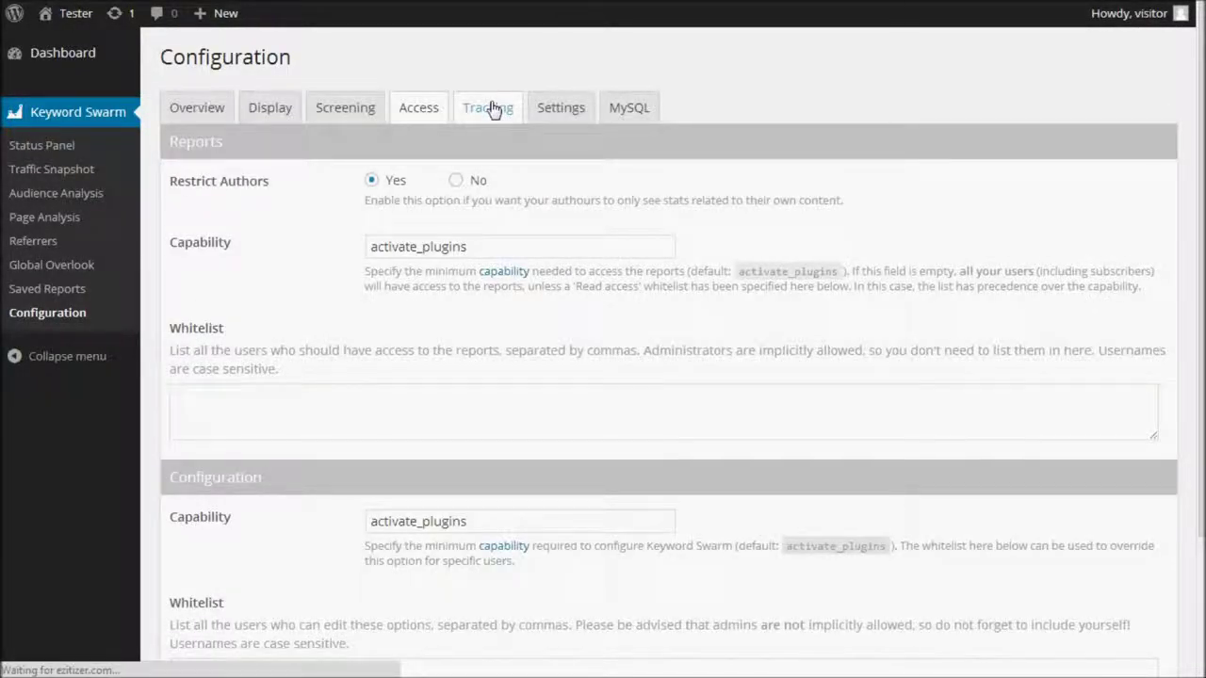
pyautogui.scroll(-1, 1148, 116)
pyautogui.scroll(1, 826, 141)
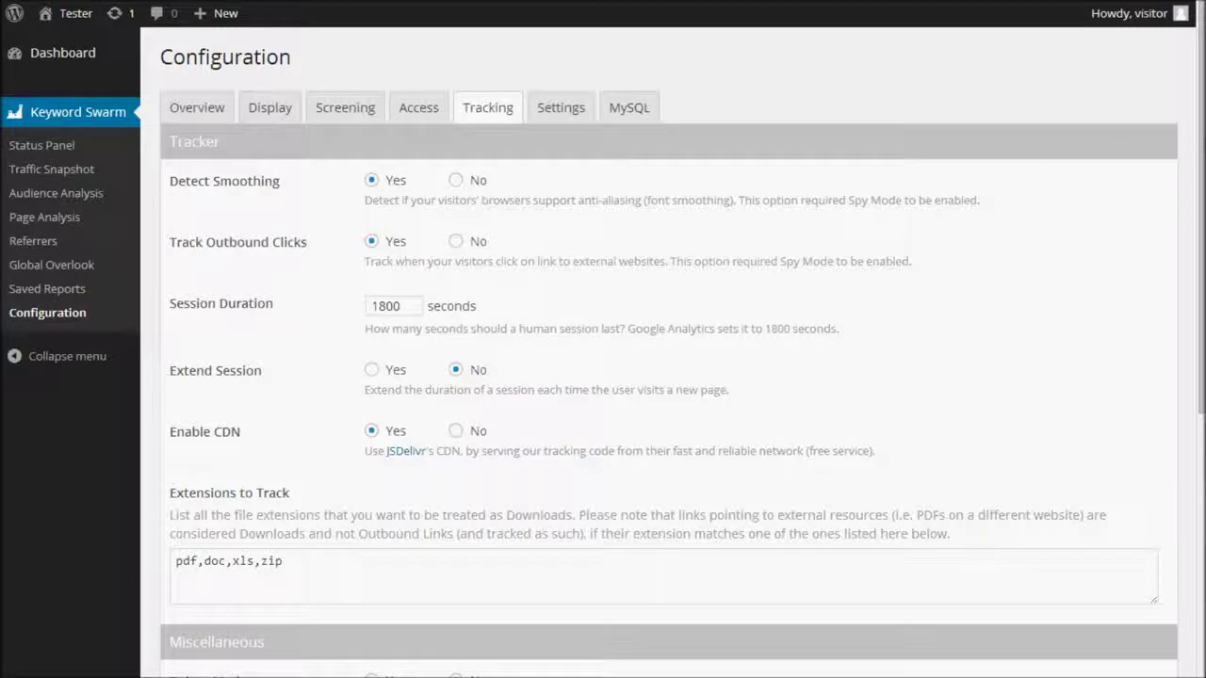
pyautogui.scroll(-5, 571, 366)
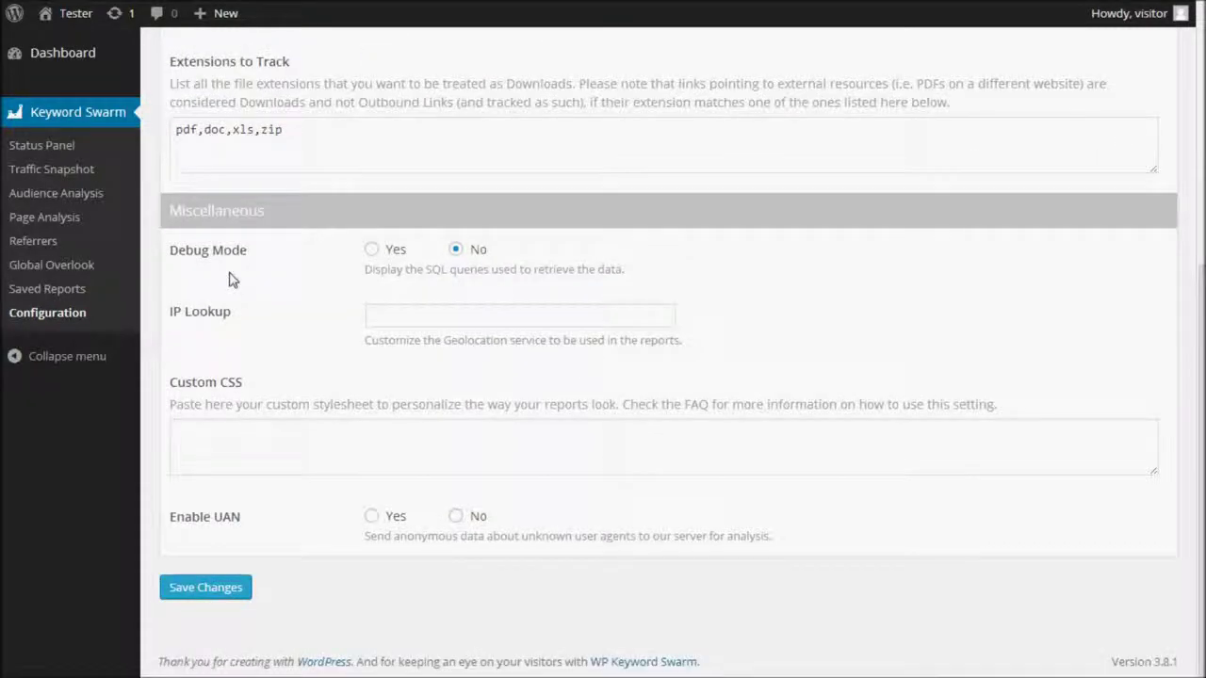
pyautogui.moveTo(1194, 368); pyautogui.dragTo(862, 113)
# Examine the Settings configuration, including licence key fields, external database details, IP labels, default filters and User Overview options.
pyautogui.click(568, 117)
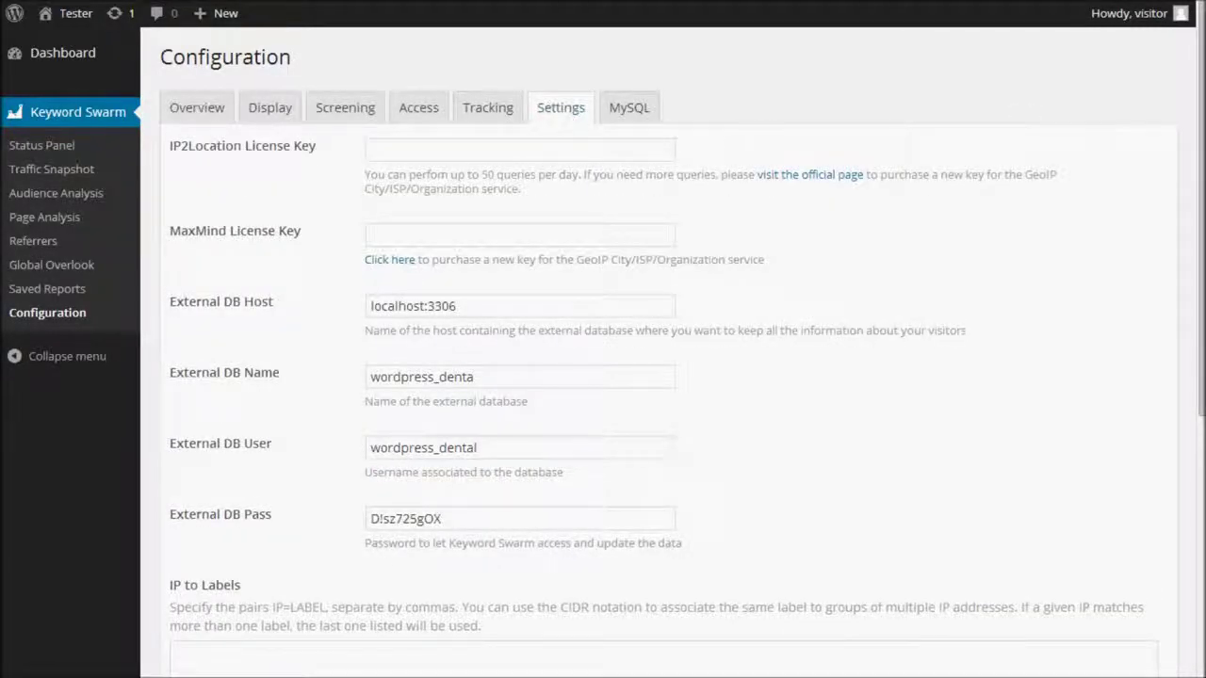
pyautogui.scroll(-1, 568, 117)
pyautogui.scroll(-3, 669, 358)
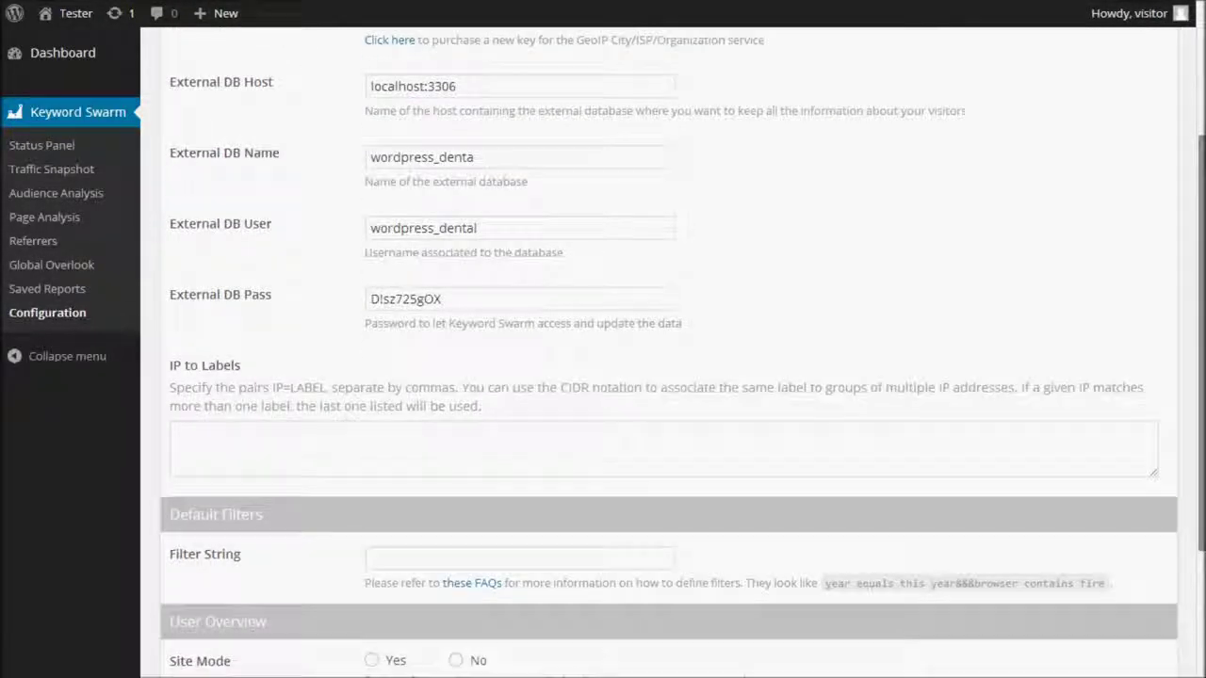
pyautogui.scroll(-4, 1182, 193)
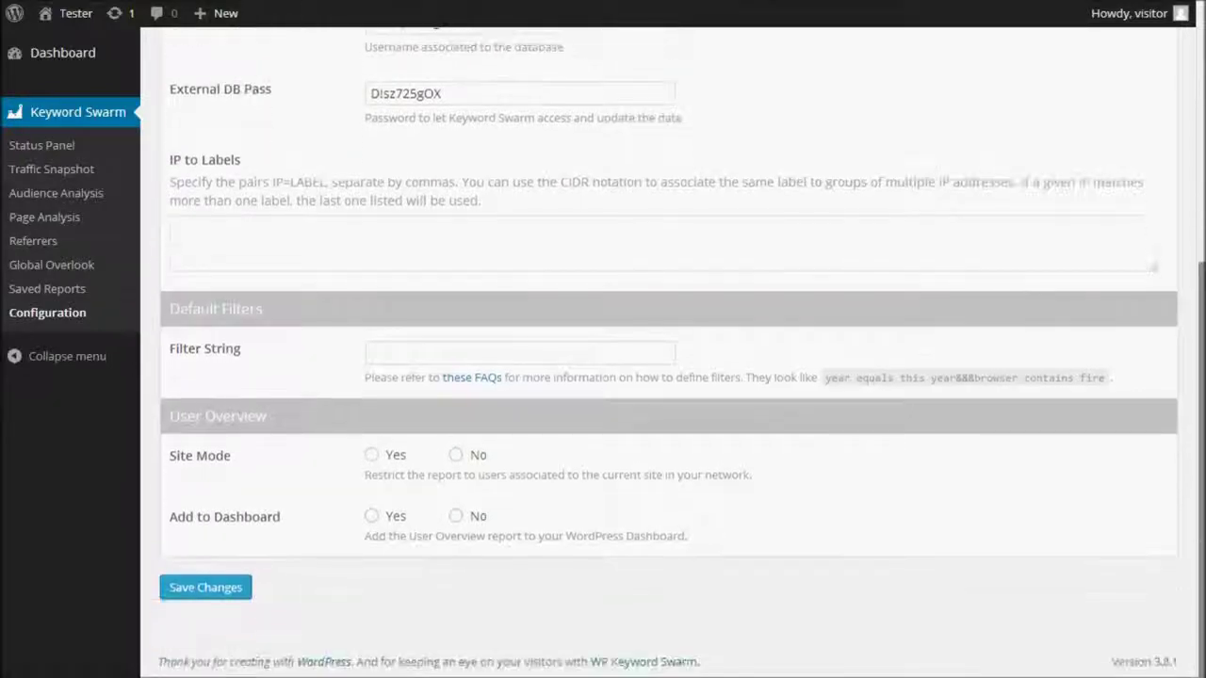
pyautogui.scroll(4, 1182, 193)
pyautogui.scroll(4, 1183, 193)
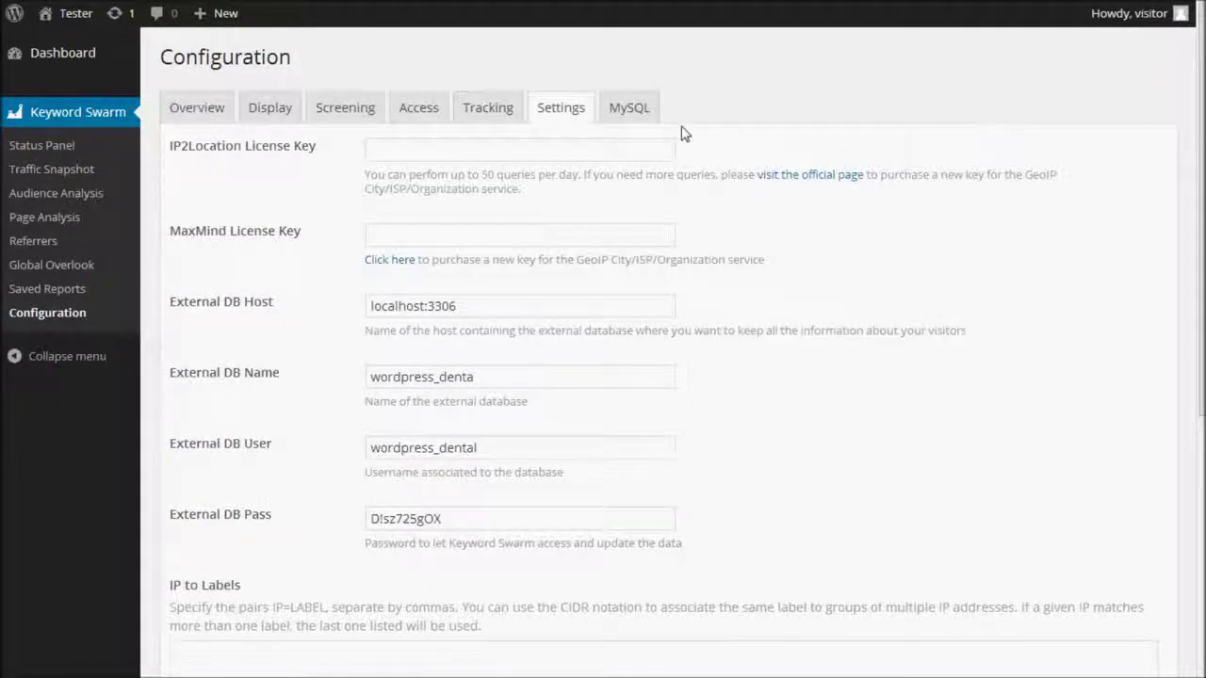
# Open the MySQL configuration and review the database tables, highlighting the content info, screenres and browsers table names.
pyautogui.click(636, 110)
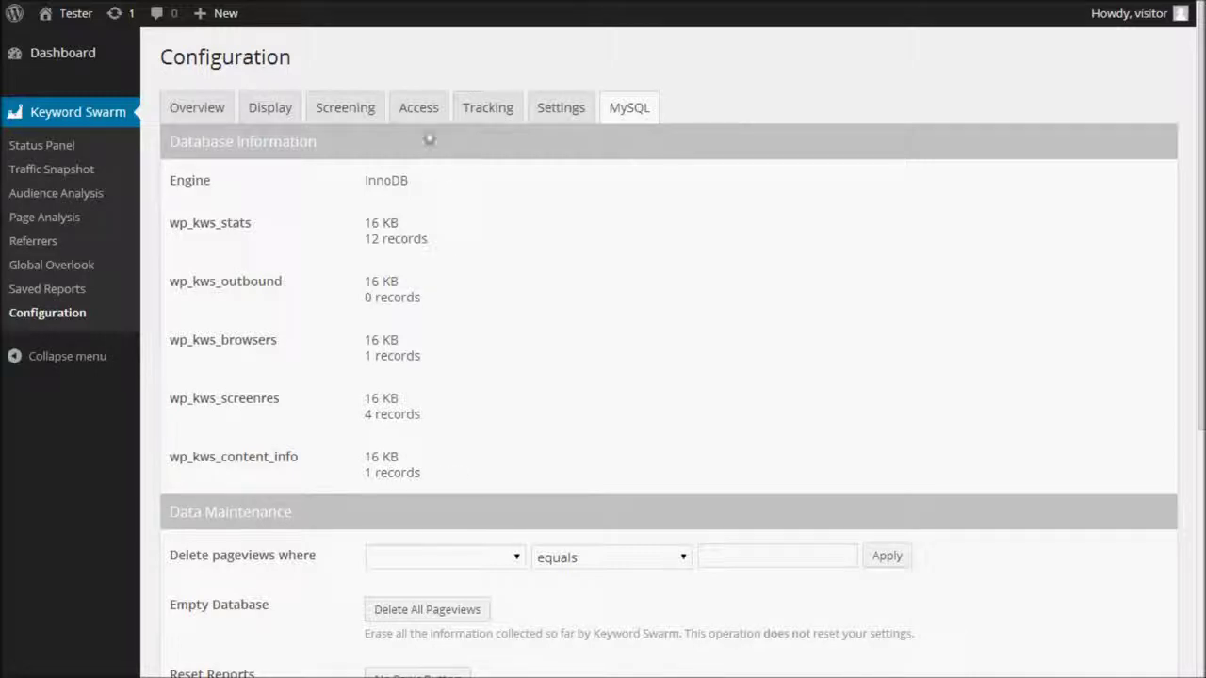
pyautogui.moveTo(168, 458); pyautogui.dragTo(298, 456)
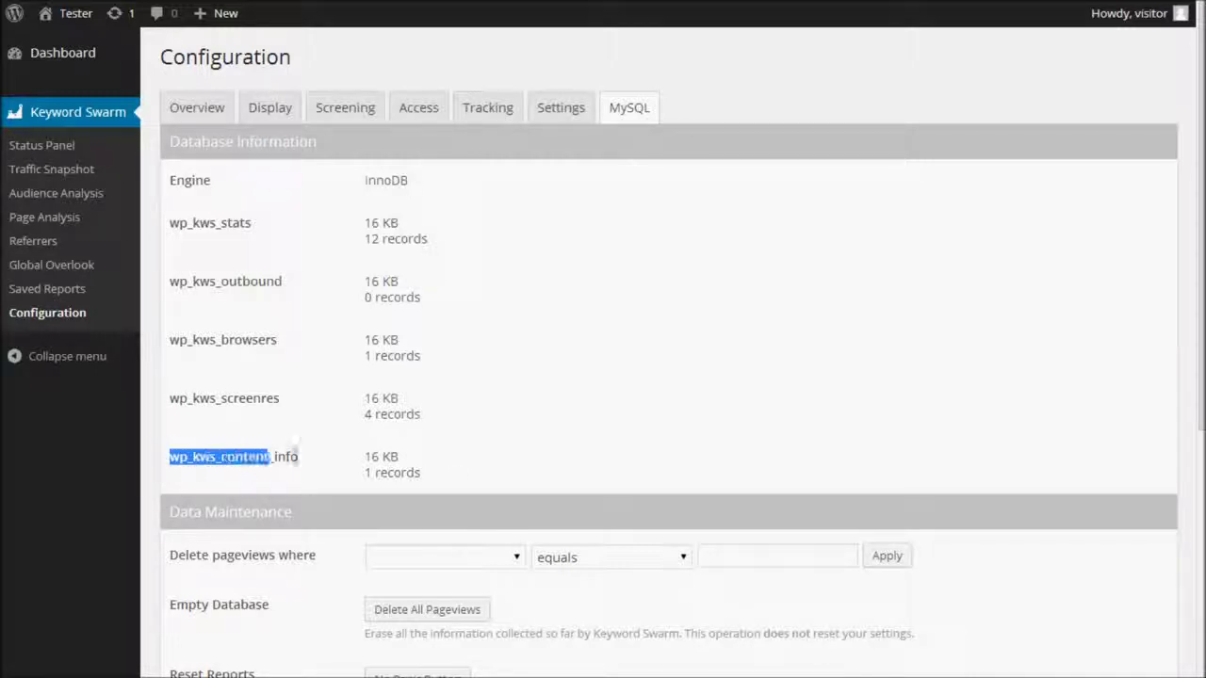
pyautogui.moveTo(171, 397); pyautogui.dragTo(292, 399)
pyautogui.moveTo(171, 342); pyautogui.dragTo(296, 341)
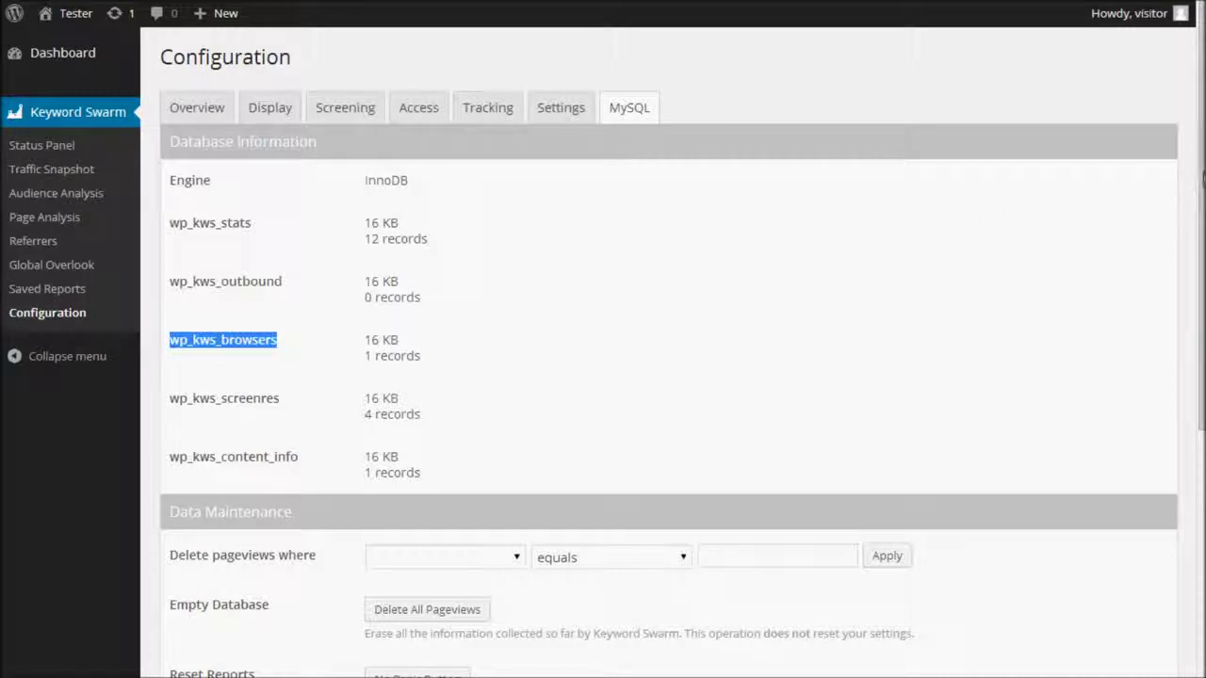
# Review the MySQL configuration's Data Maintenance tools and its Import and Export section.
pyautogui.scroll(-3, 1190, 185)
pyautogui.scroll(-2, 1111, 398)
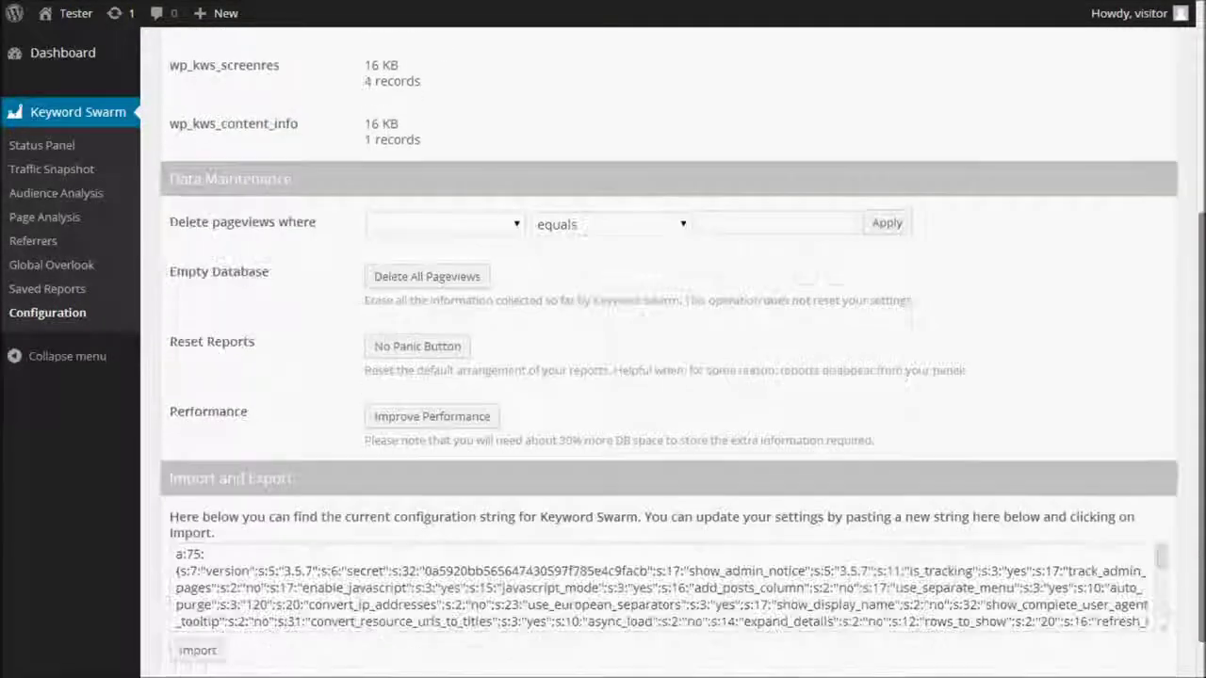
pyautogui.tripleClick(267, 141)
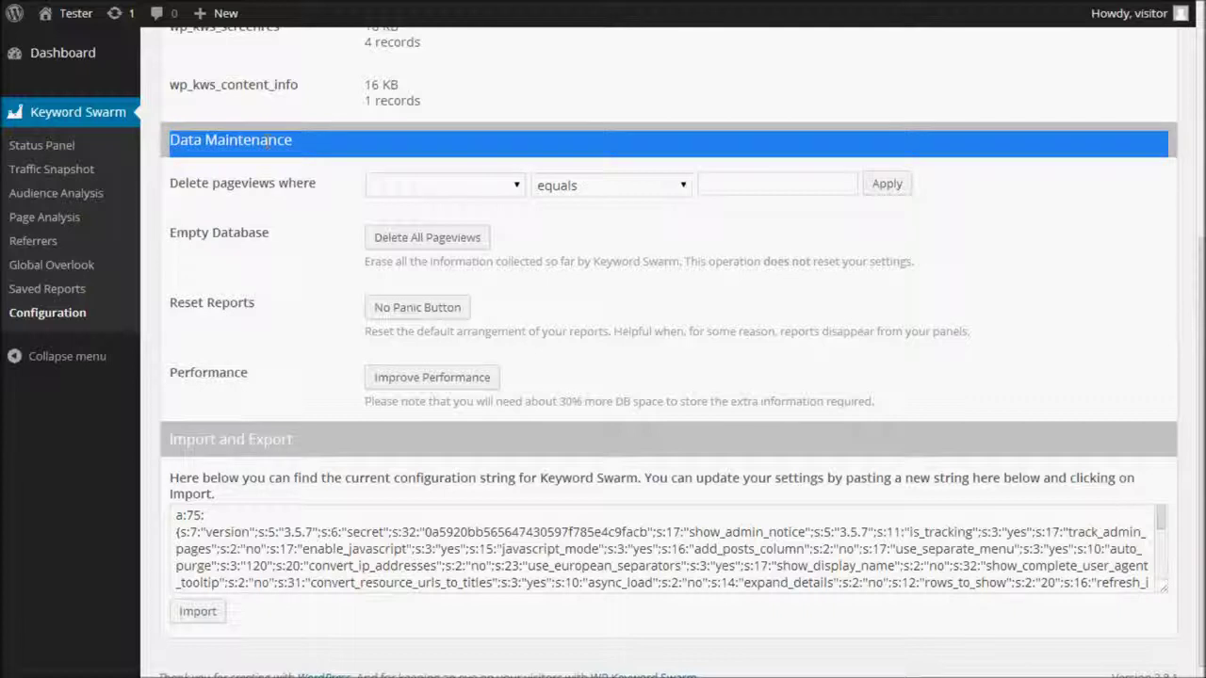
pyautogui.click(271, 348)
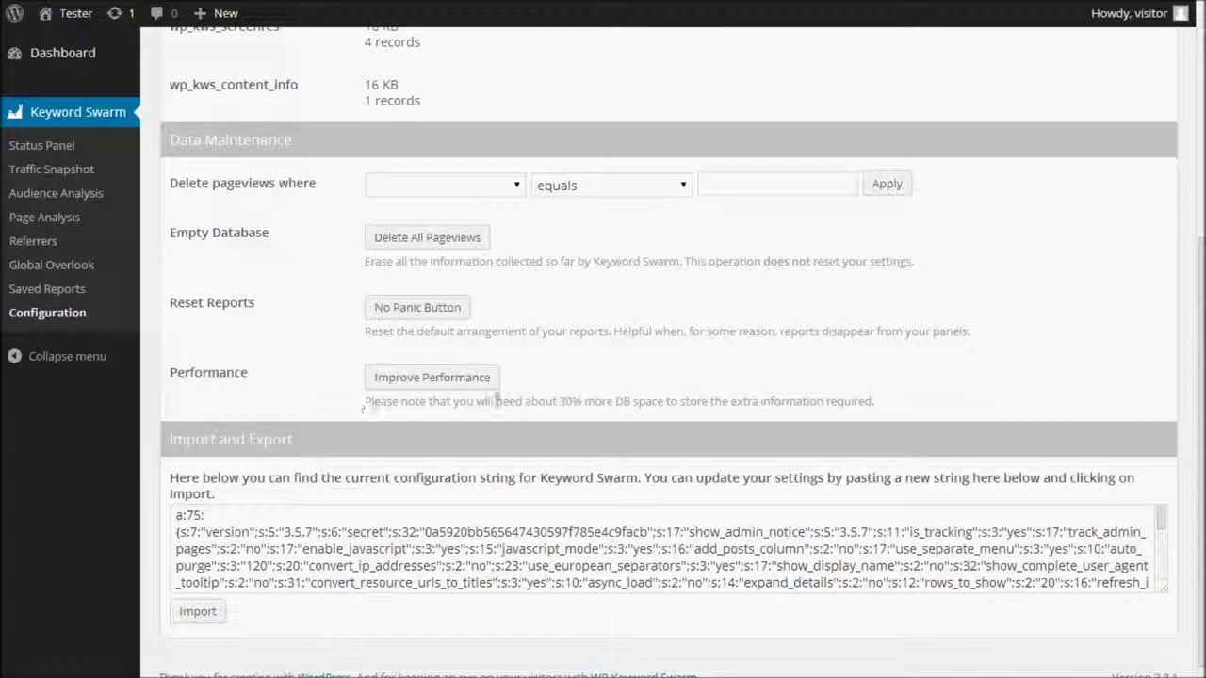
pyautogui.moveTo(1198, 385); pyautogui.dragTo(1202, 126)
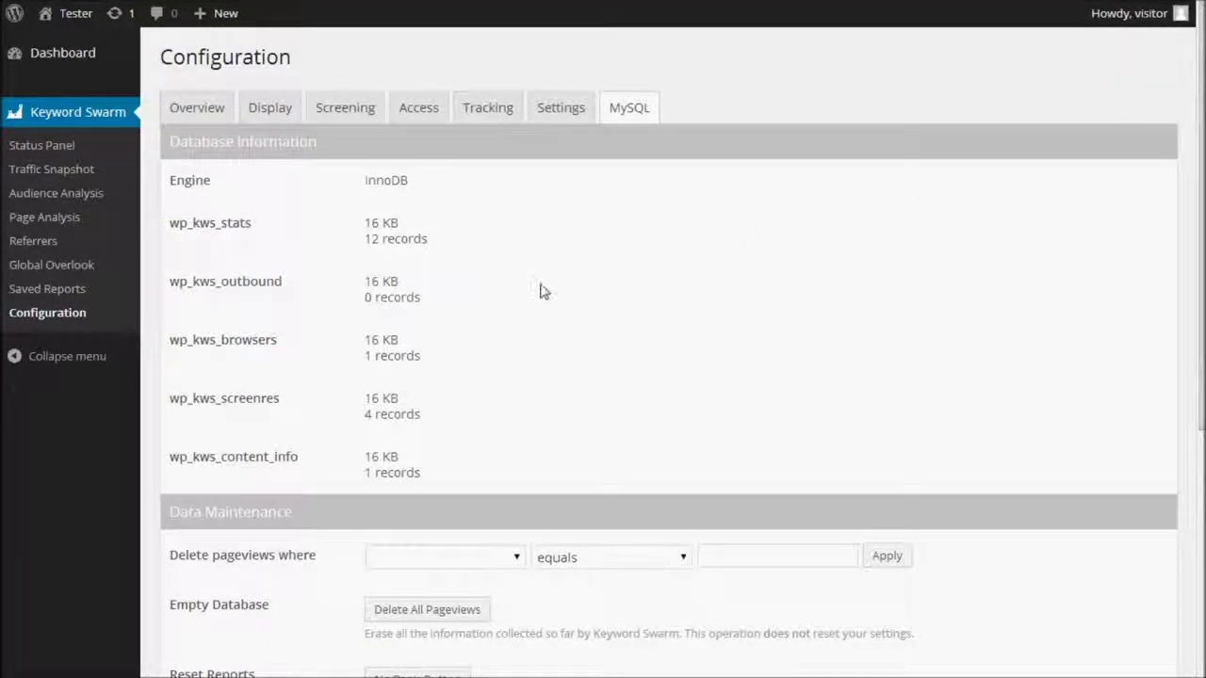
# Return to the Overview configuration and look over its tracker, WordPress integration and database retention options.
pyautogui.click(182, 113)
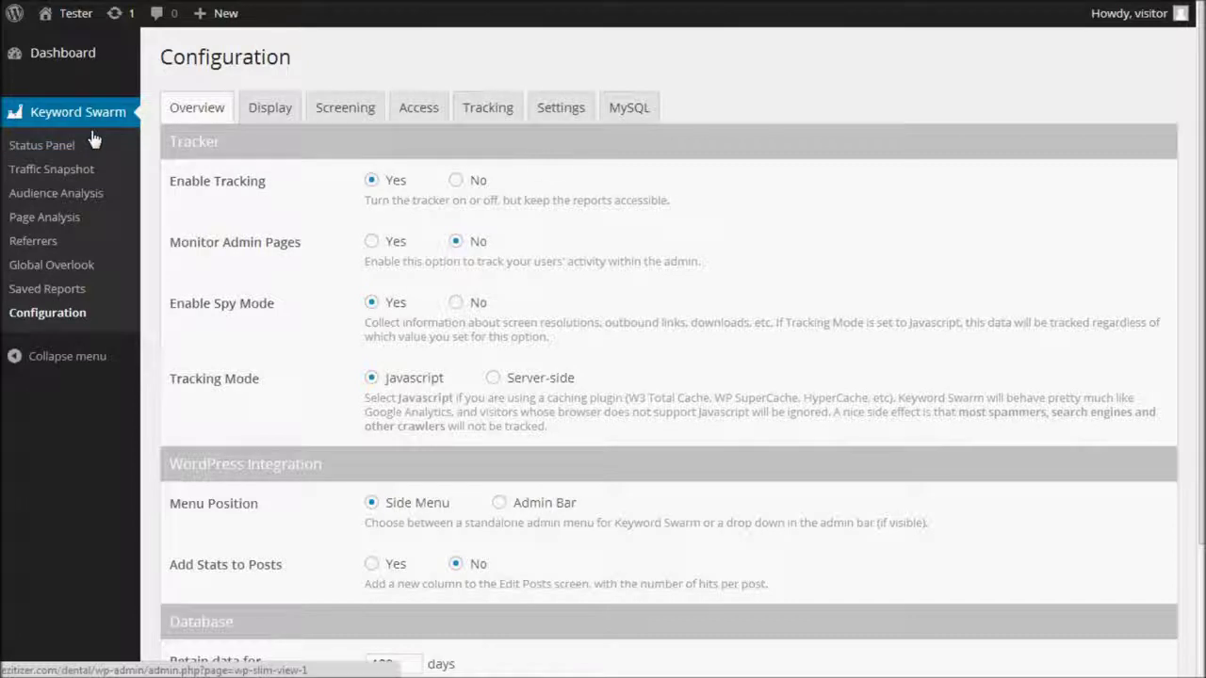
pyautogui.scroll(-2, 669, 377)
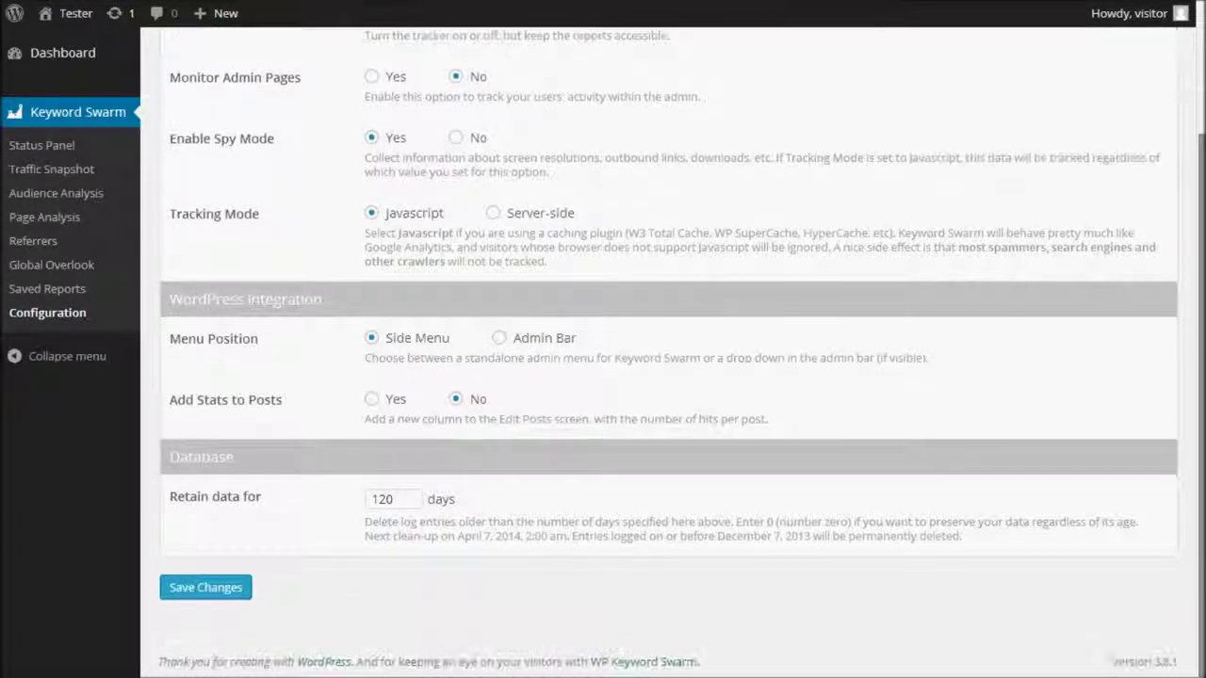
# Open the Display configuration and review its Data and Formats, Functionality and Activity Log options.
pyautogui.scroll(2, 1180, 112)
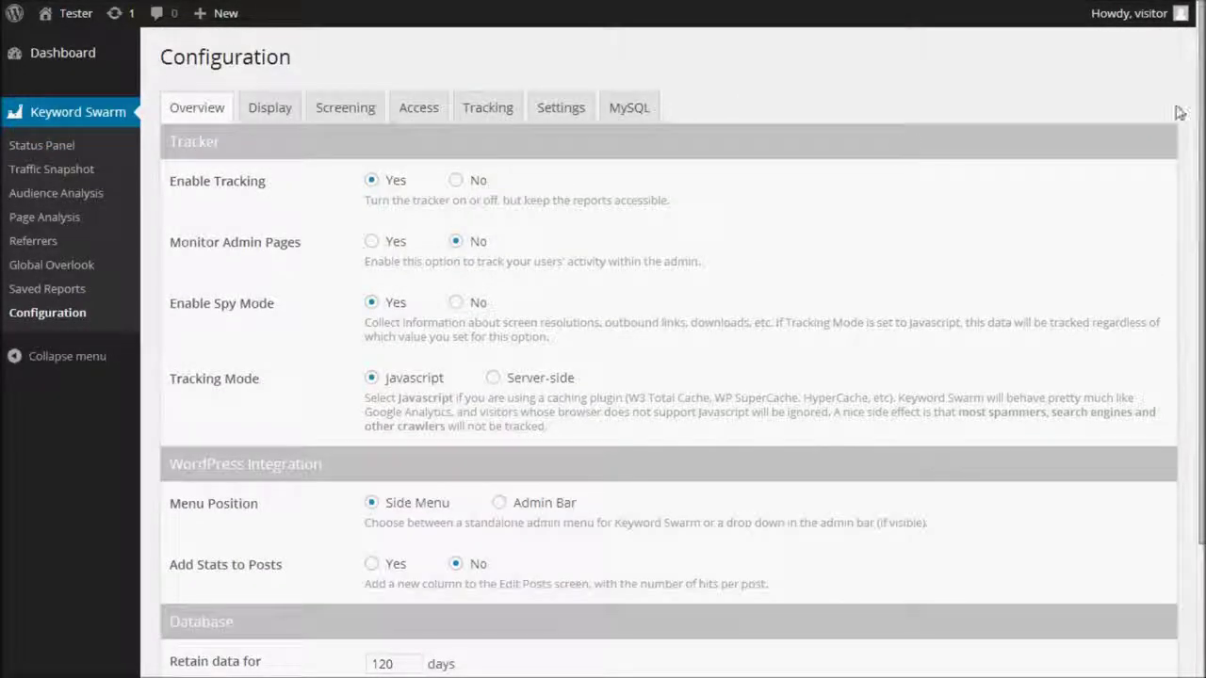
pyautogui.click(270, 109)
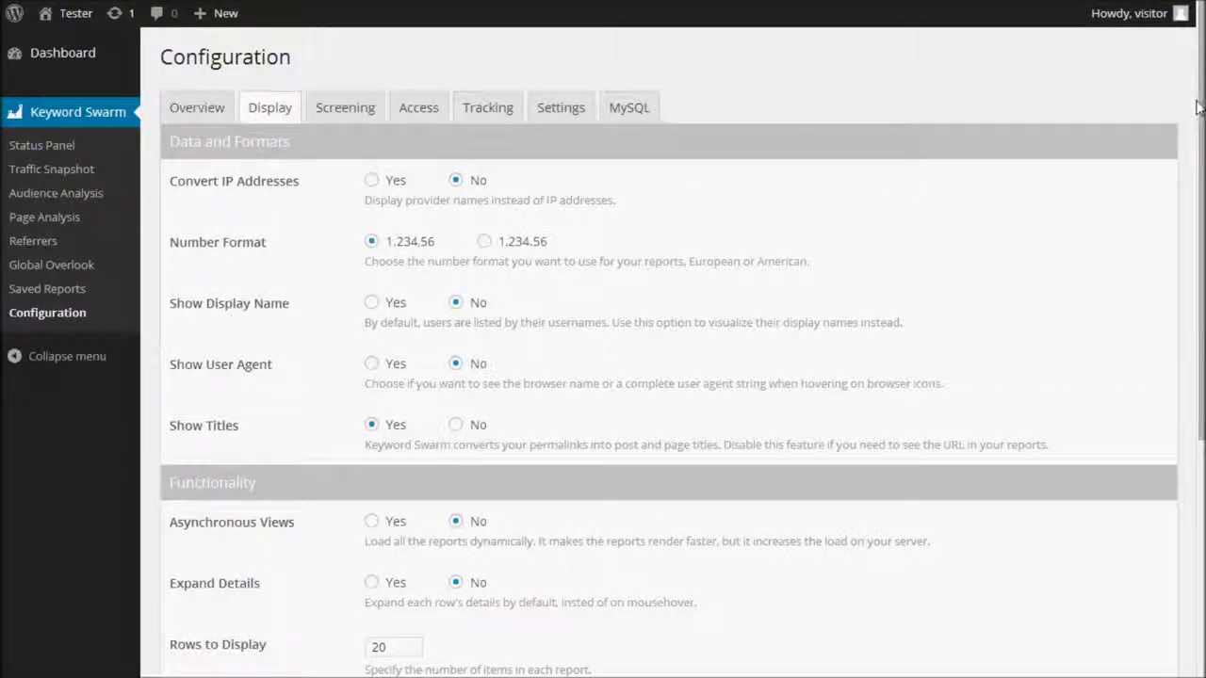
pyautogui.scroll(-1, 1190, 119)
pyautogui.scroll(-4, 683, 344)
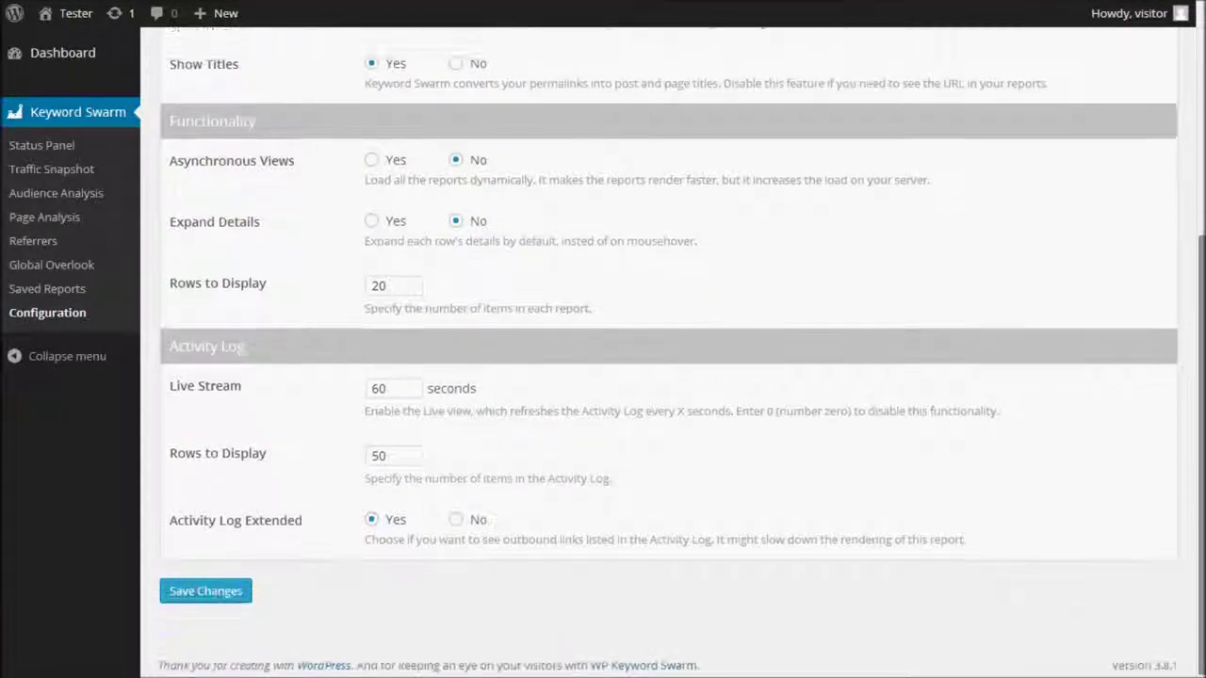
pyautogui.scroll(5, 1189, 85)
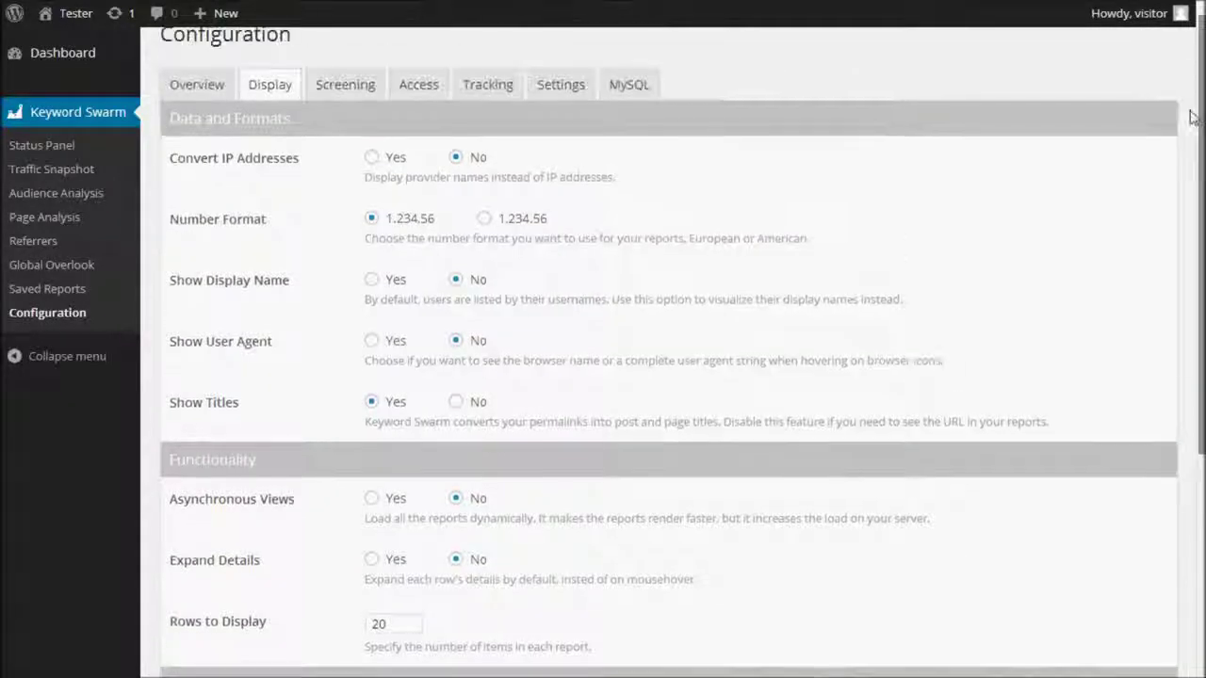
# Open the Screening configuration and examine its visitor and user blacklists, Profiling filters and Miscellaneous privacy and prefetch options.
pyautogui.click(343, 113)
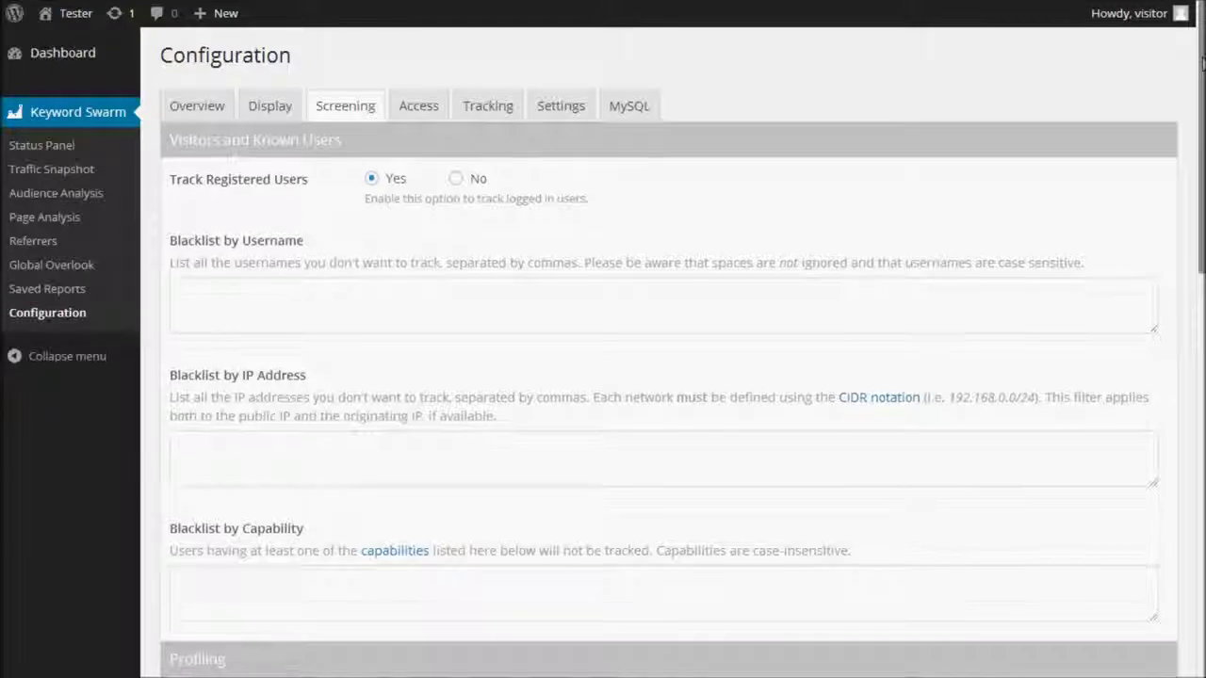
pyautogui.scroll(-3, 1201, 61)
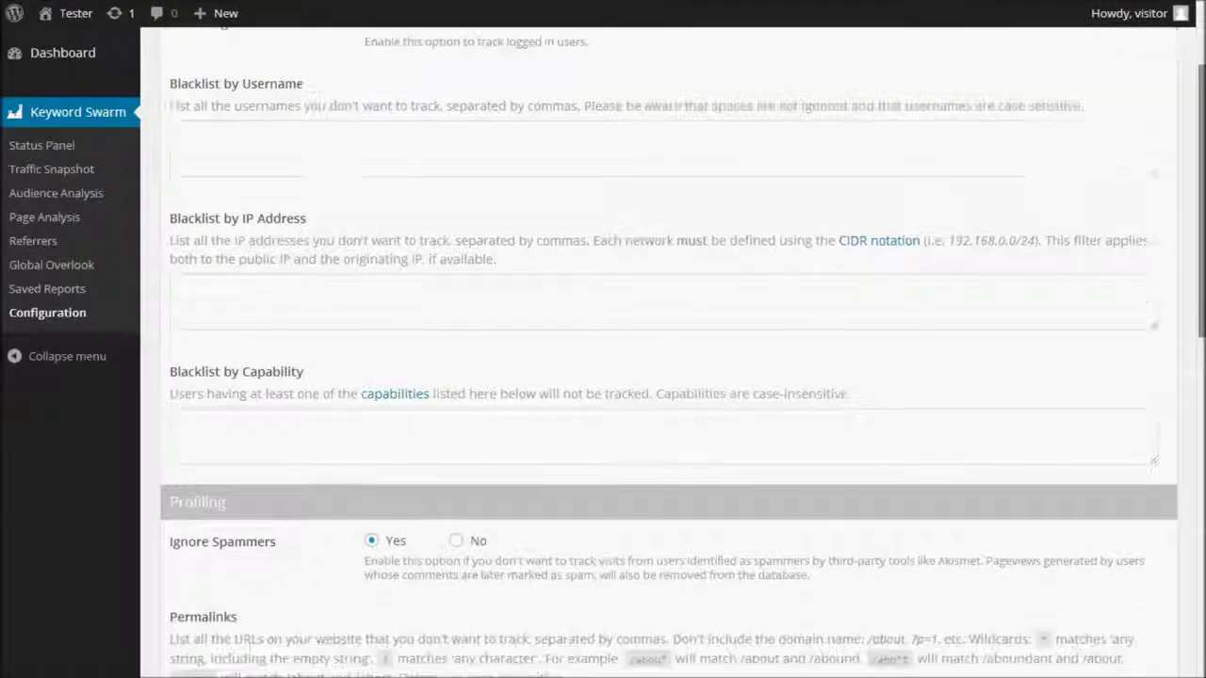
pyautogui.scroll(-5, 682, 339)
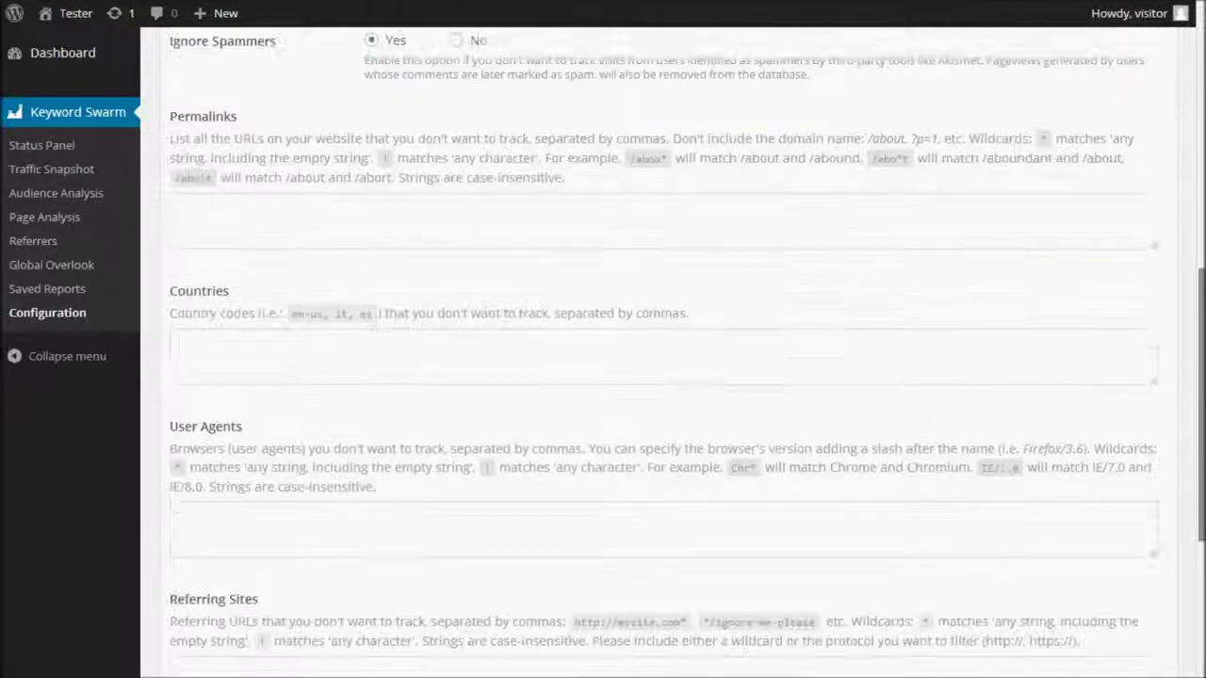
pyautogui.scroll(-2, 682, 340)
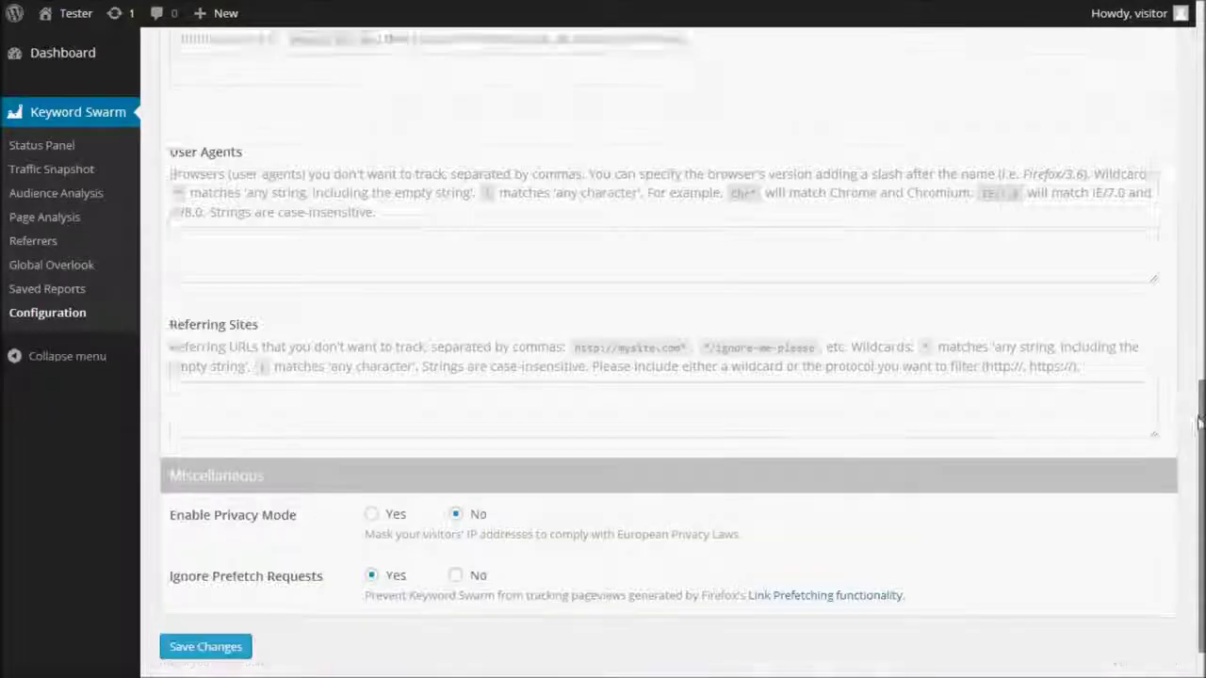
pyautogui.scroll(5, 682, 339)
pyautogui.scroll(5, 1190, 254)
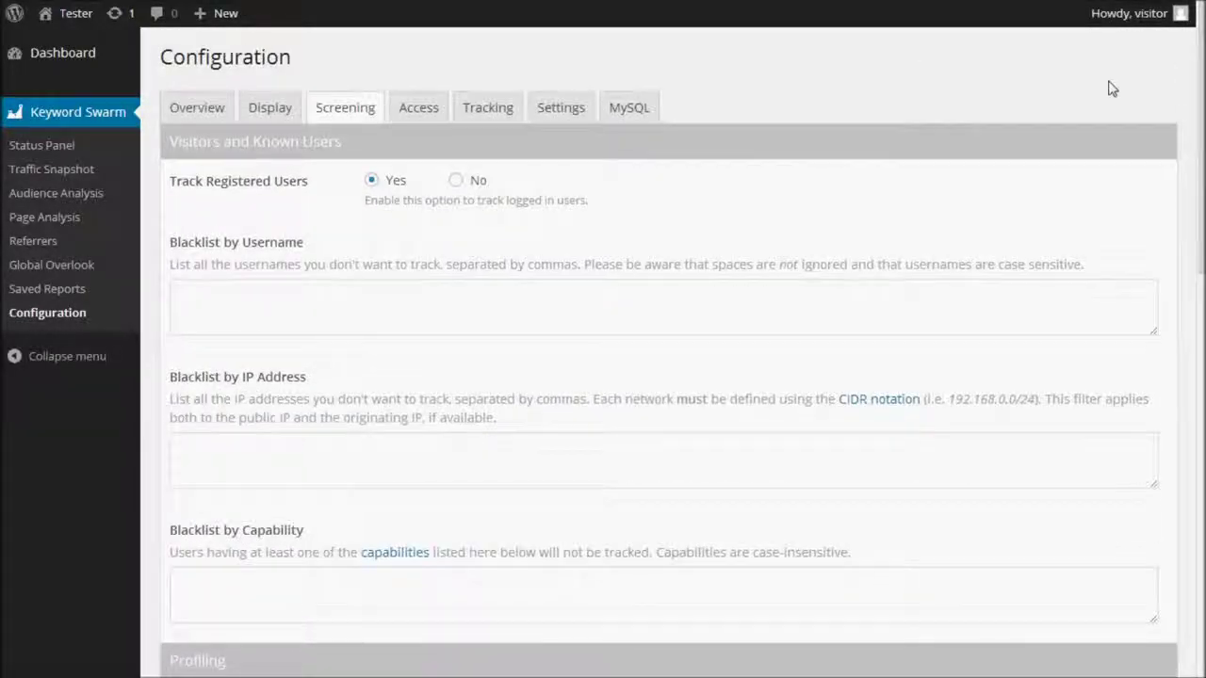
# Open the Access configuration section.
pyautogui.click(419, 113)
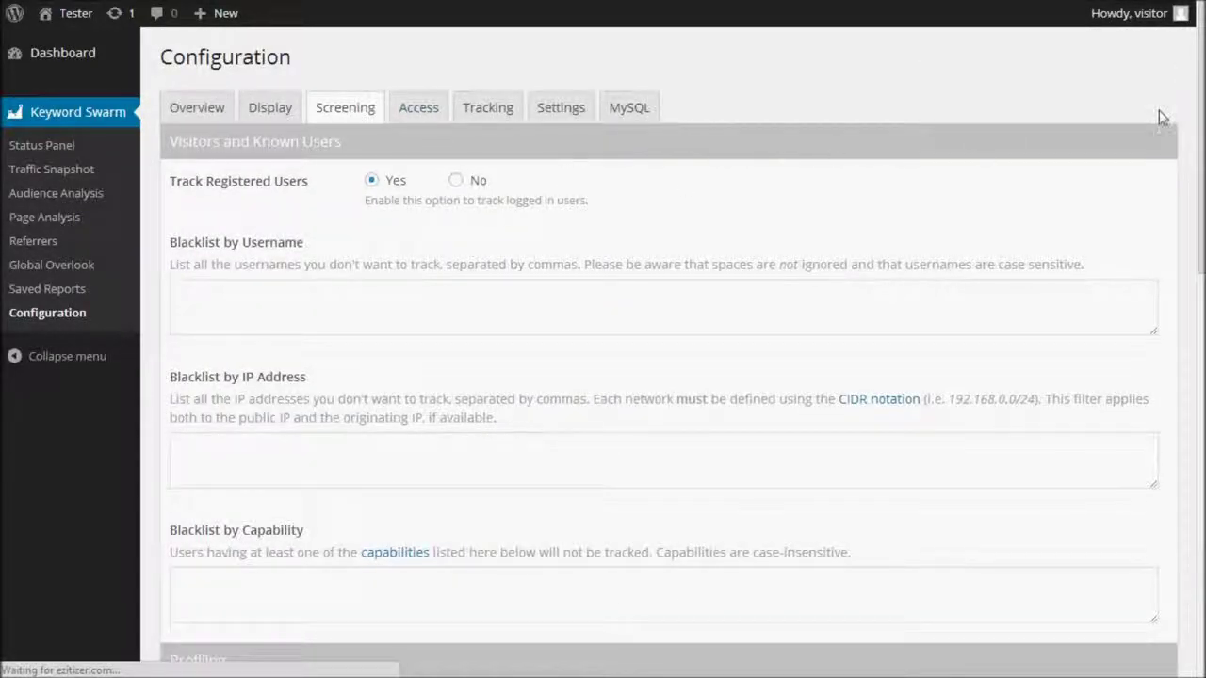